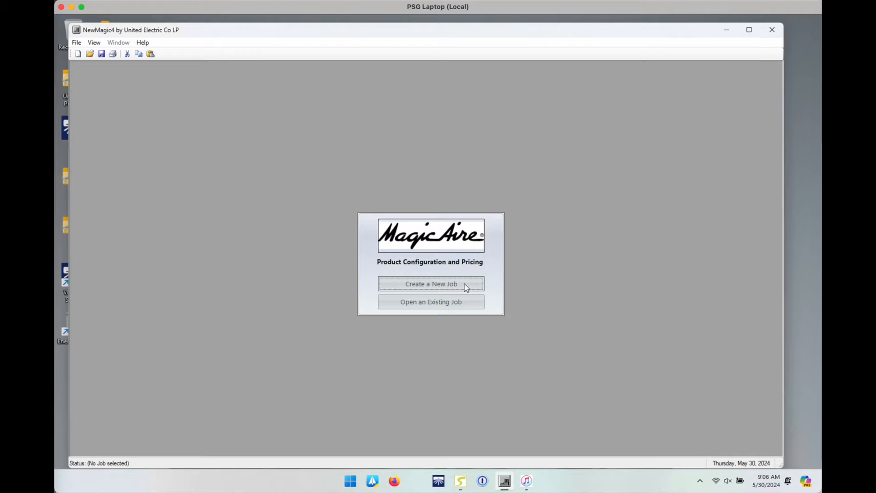
Step: Create a new job and enter 'STK Westwood' as its Job Name
{"action": "left_click", "coordinate": [428, 285]}
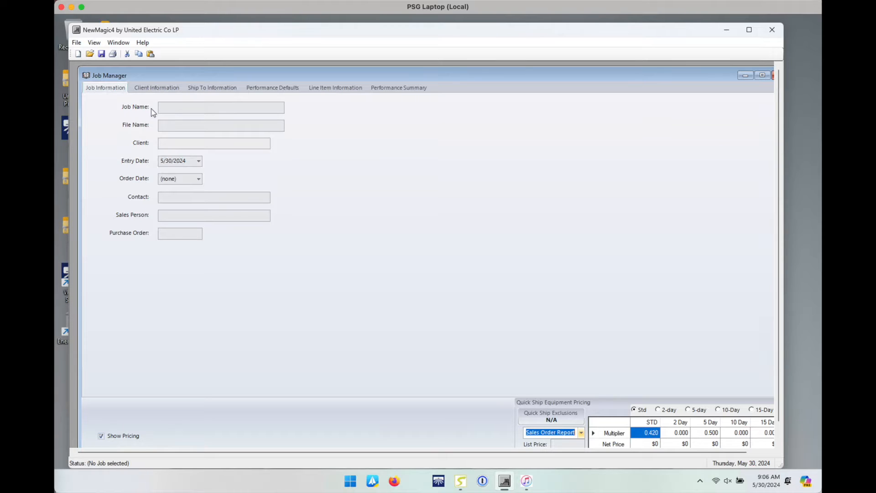
{"action": "left_click", "coordinate": [172, 106]}
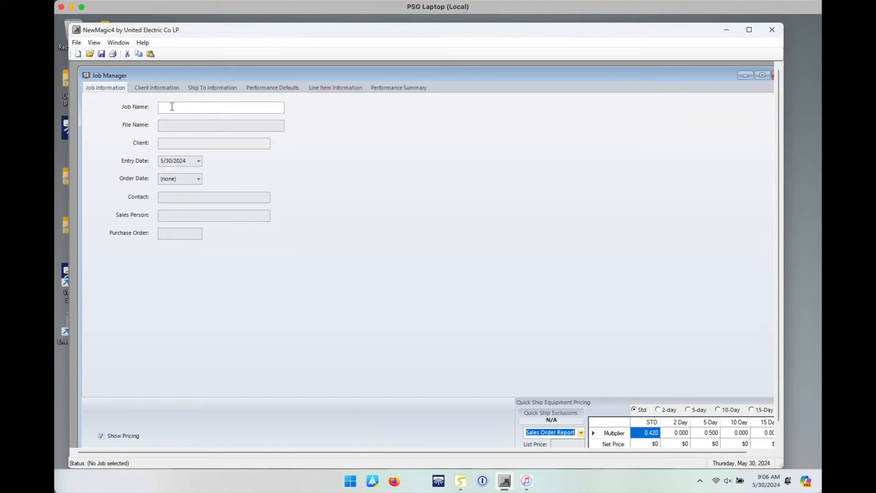
{"action": "left_click", "coordinate": [185, 110]}
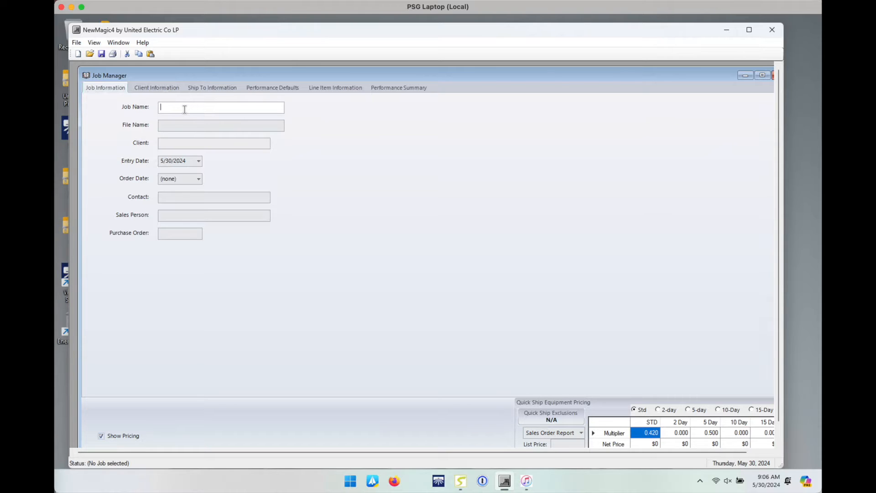
{"action": "type", "text": "STK Westwood"}
{"action": "left_click", "coordinate": [154, 91]}
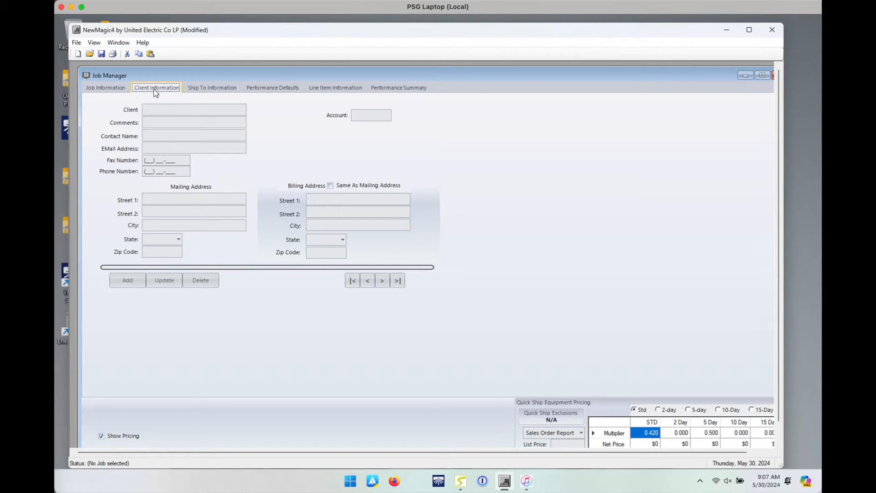
Step: Enter Sigler as the Client and type the contact's full name into Contact Name
{"action": "left_click", "coordinate": [173, 112]}
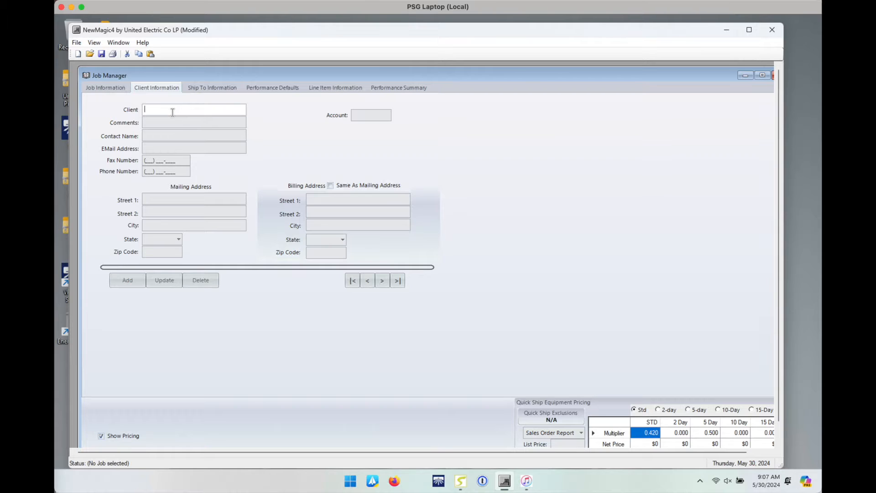
{"action": "type", "text": "Sigler"}
{"action": "left_click", "coordinate": [163, 135]}
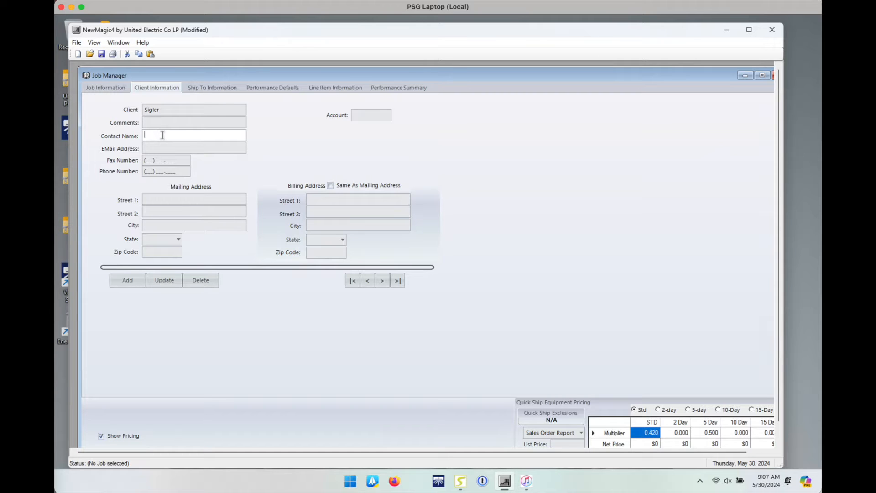
Step: Enter ship-to Zip Code 92821 on Ship To Information, correcting a mistyped digit
{"action": "left_click", "coordinate": [216, 91]}
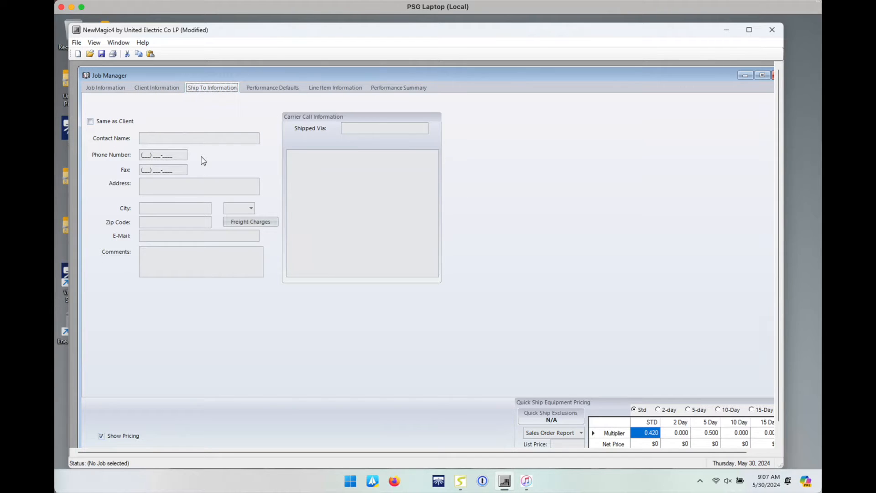
{"action": "left_click", "coordinate": [168, 224]}
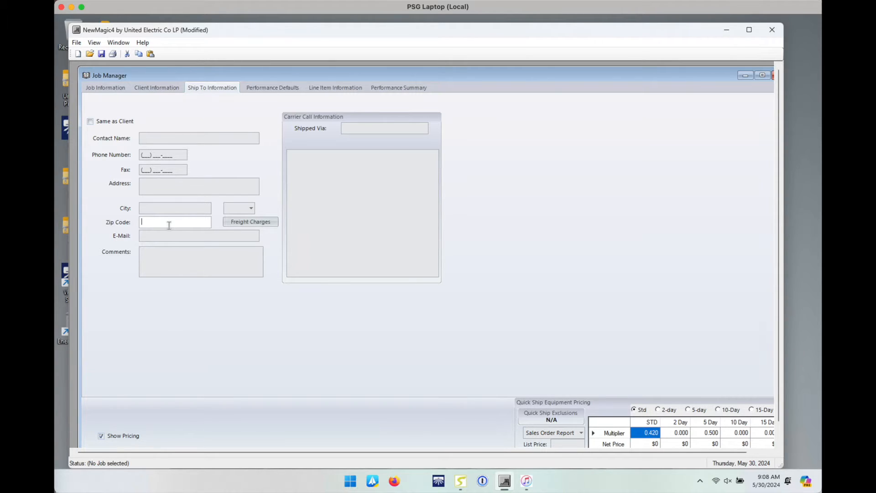
{"action": "type", "text": "92821"}
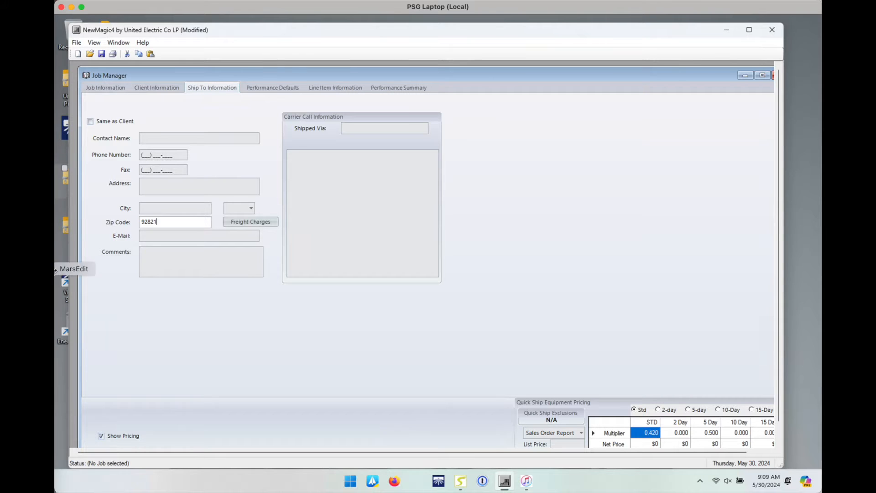
{"action": "left_click", "coordinate": [42, 335]}
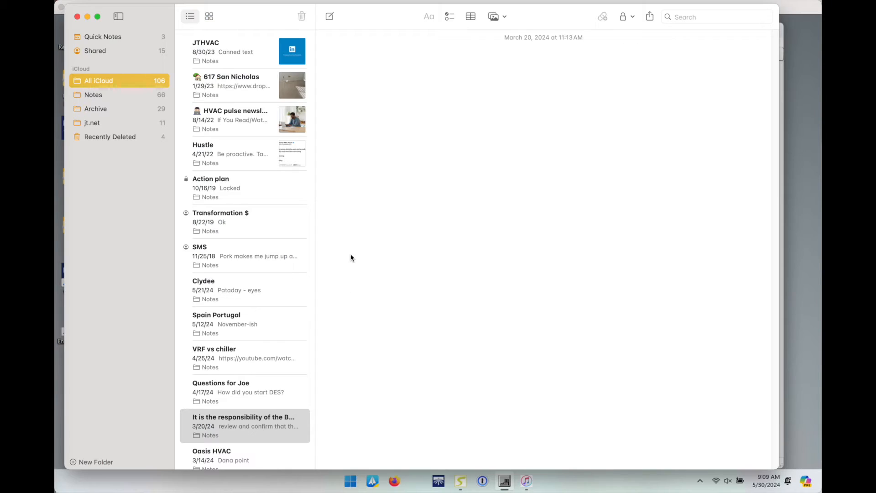
Step: Copy the buyer-responsibility and lead-time disclaimer from Notes into the Carrier Call information box
{"action": "left_click_drag", "start_coordinate": [506, 260], "coordinate": [323, 35]}
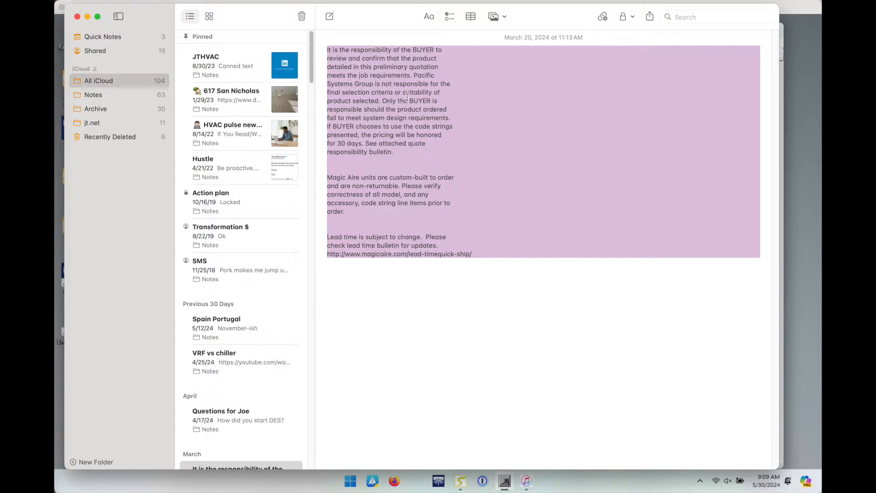
{"action": "key", "text": "super+c"}
{"action": "key", "text": "super+Tab"}
{"action": "left_click", "coordinate": [346, 224]}
{"action": "key", "text": "ctrl+v"}
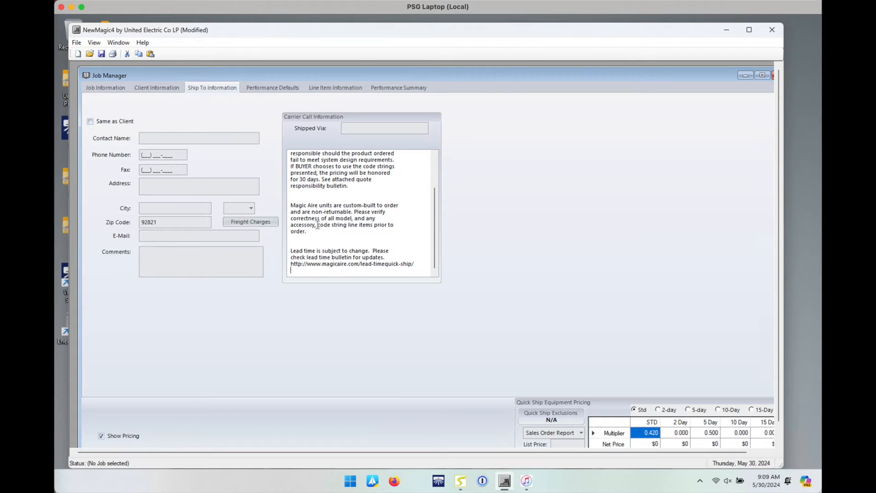
{"action": "scroll", "coordinate": [352, 211], "scroll_direction": "up", "scroll_amount": 1}
{"action": "scroll", "coordinate": [352, 211], "scroll_direction": "up", "scroll_amount": 1}
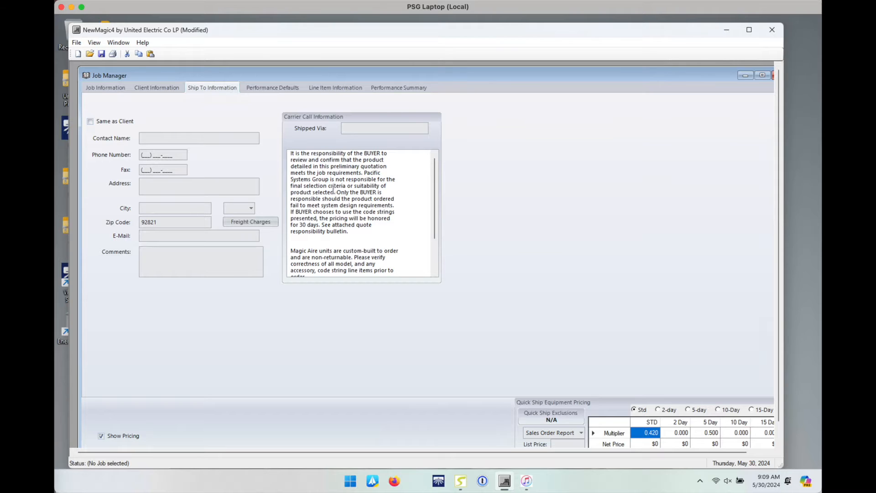
{"action": "scroll", "coordinate": [436, 200], "scroll_direction": "down", "scroll_amount": 3}
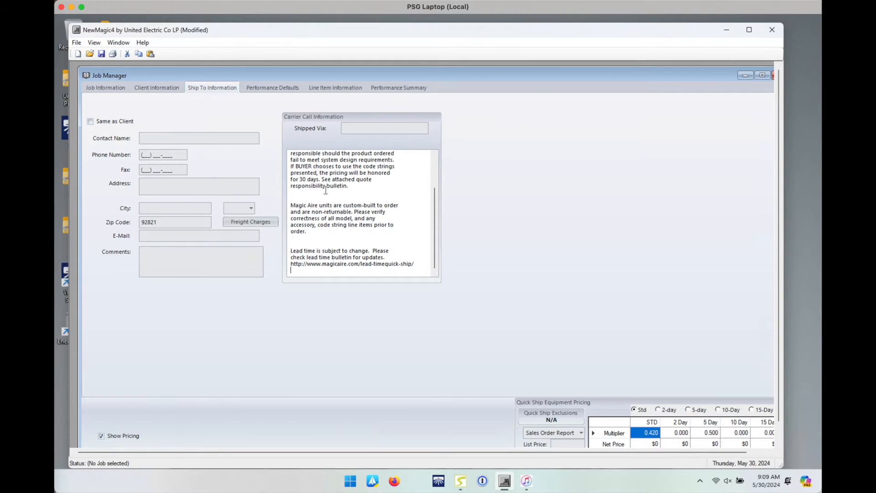
Step: Check the cooling entering water temperature in Performance Defaults, then view the empty Line Item Information list
{"action": "left_click", "coordinate": [287, 86]}
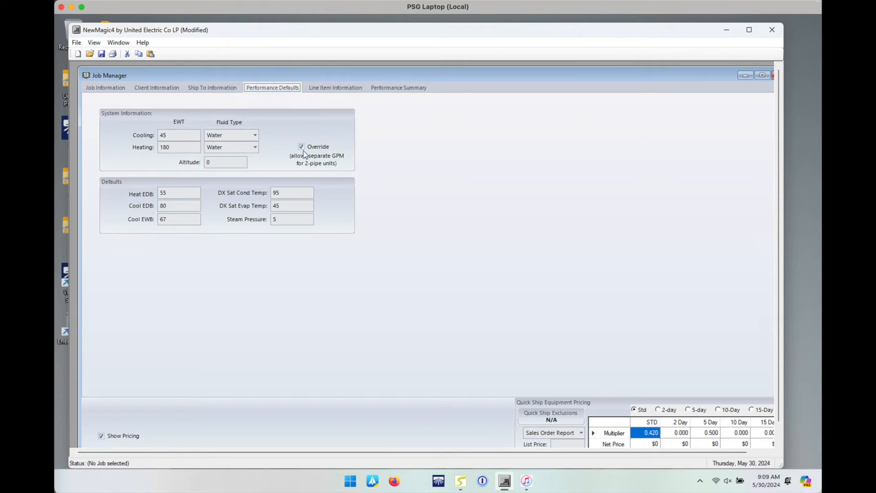
{"action": "left_click", "coordinate": [181, 139]}
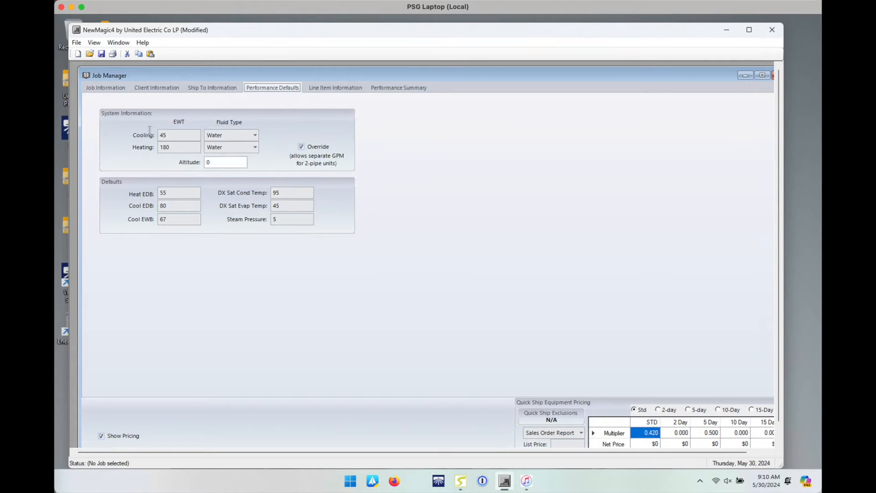
{"action": "left_click", "coordinate": [327, 89]}
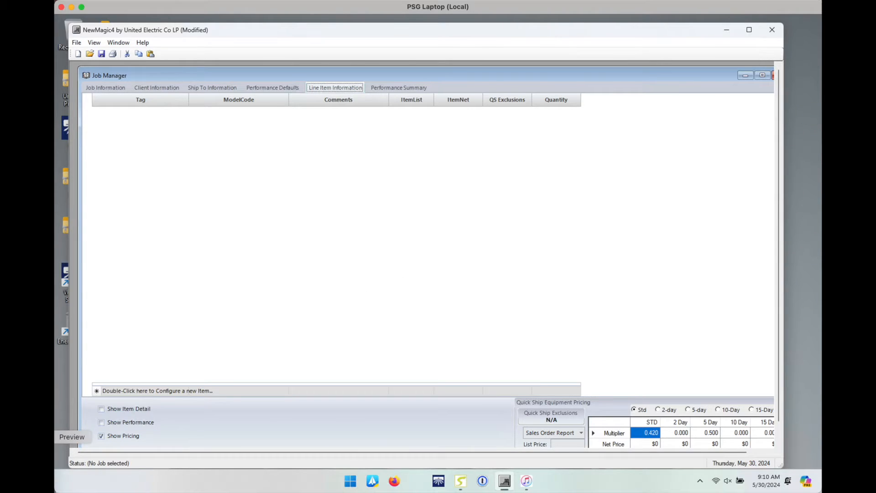
{"action": "left_click", "coordinate": [49, 437]}
Step: Find the Fan Coil Unit Schedule in the drawings and highlight FC-1's model code HBB20ABAAH1RE6DG5BCBBCM
{"action": "scroll", "coordinate": [395, 244], "scroll_direction": "up", "scroll_amount": 5}
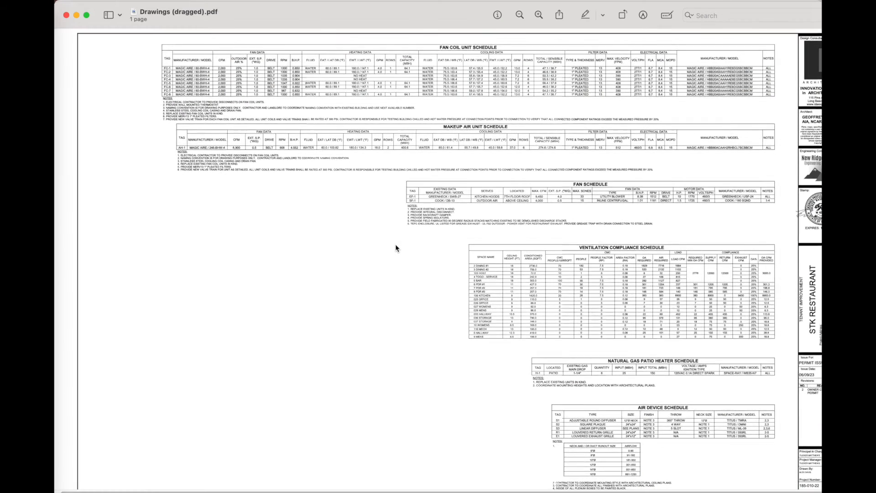
{"action": "scroll", "coordinate": [392, 245], "scroll_direction": "up", "scroll_amount": 5}
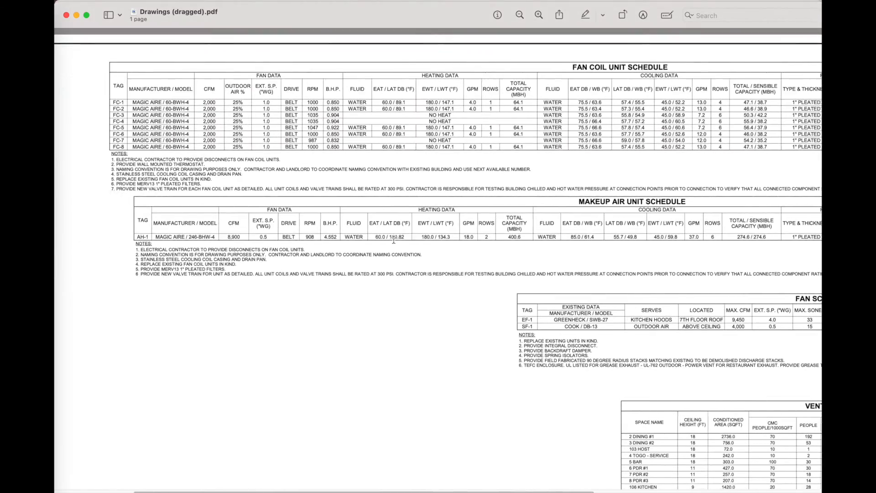
{"action": "scroll", "coordinate": [393, 239], "scroll_direction": "down", "scroll_amount": 5}
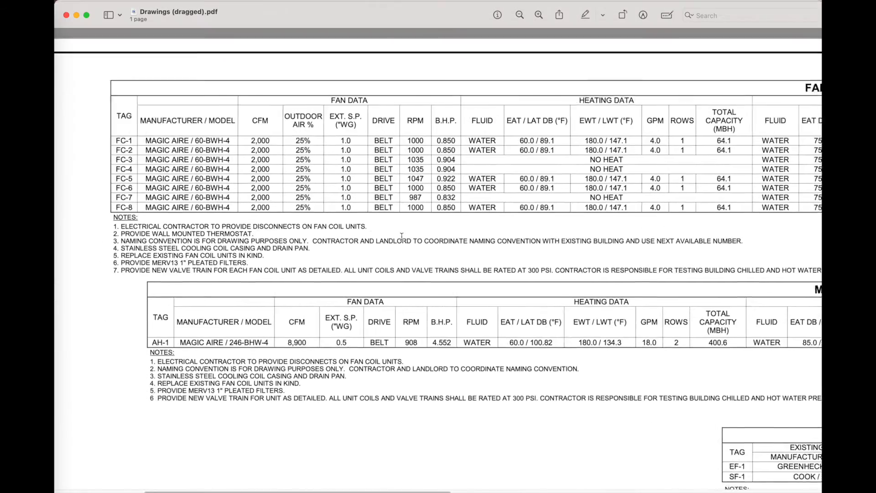
{"action": "scroll", "coordinate": [529, 170], "scroll_direction": "right", "scroll_amount": 3}
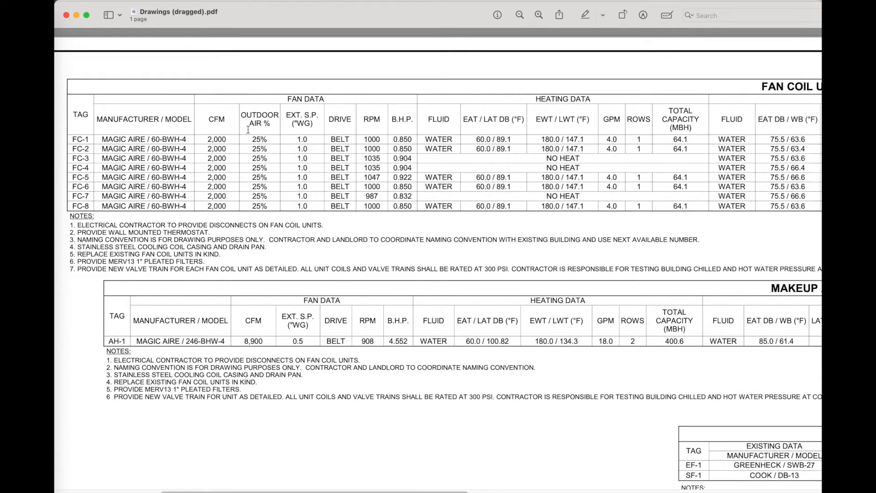
{"action": "scroll", "coordinate": [172, 157], "scroll_direction": "right", "scroll_amount": 20}
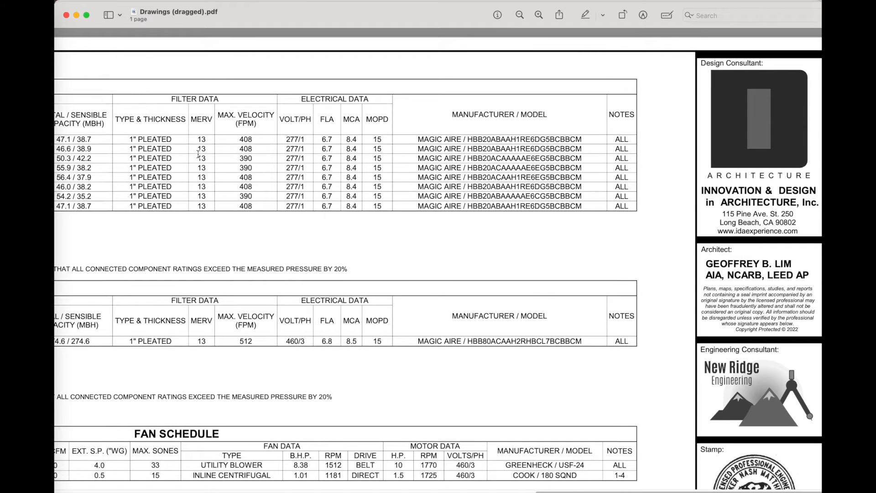
{"action": "scroll", "coordinate": [199, 154], "scroll_direction": "left", "scroll_amount": 4}
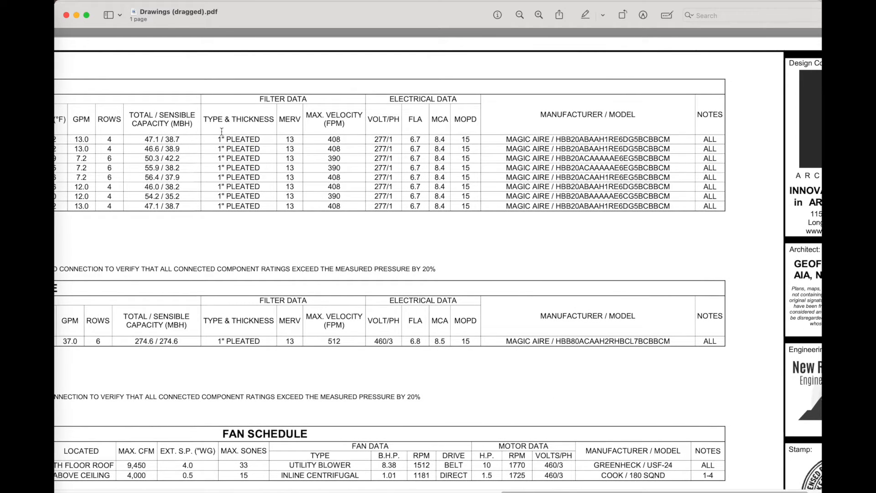
{"action": "scroll", "coordinate": [219, 131], "scroll_direction": "left", "scroll_amount": 1}
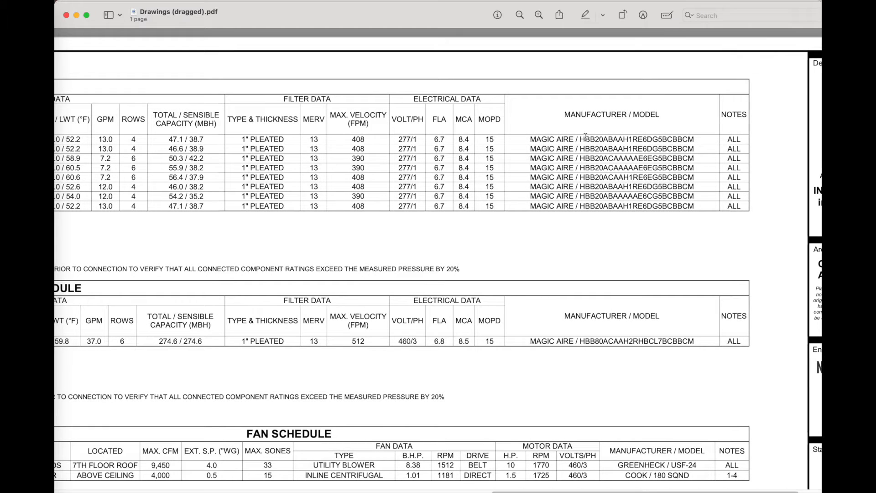
{"action": "left_click_drag", "start_coordinate": [579, 140], "coordinate": [693, 144]}
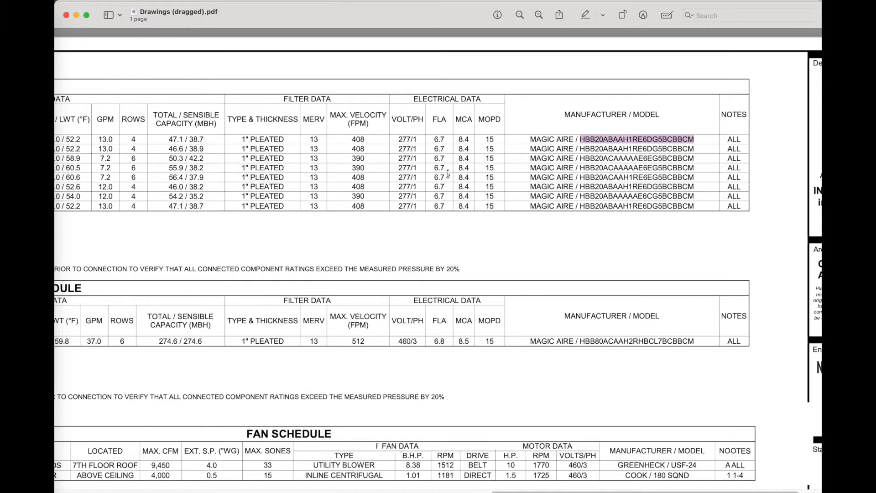
Step: Scroll across the schedule to review the rest of FC-1's row
{"action": "scroll", "coordinate": [444, 174], "scroll_direction": "left", "scroll_amount": 15}
{"action": "scroll", "coordinate": [434, 173], "scroll_direction": "left", "scroll_amount": 10}
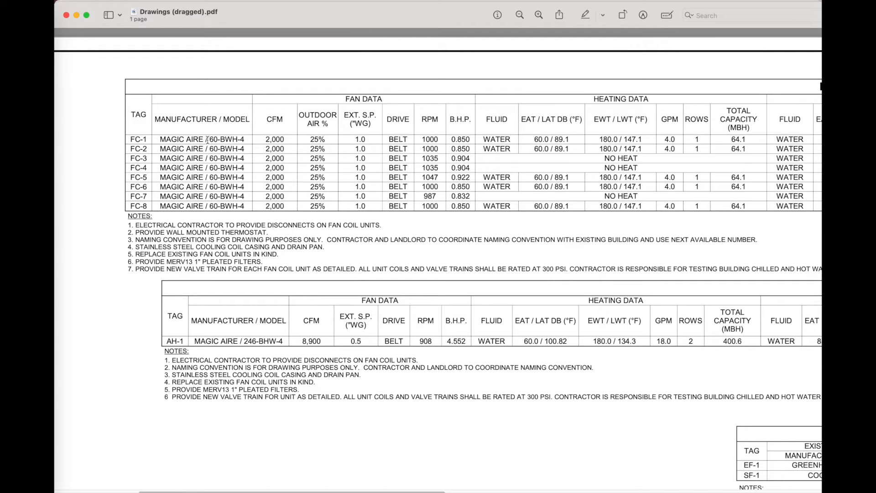
{"action": "scroll", "coordinate": [447, 136], "scroll_direction": "right", "scroll_amount": 18}
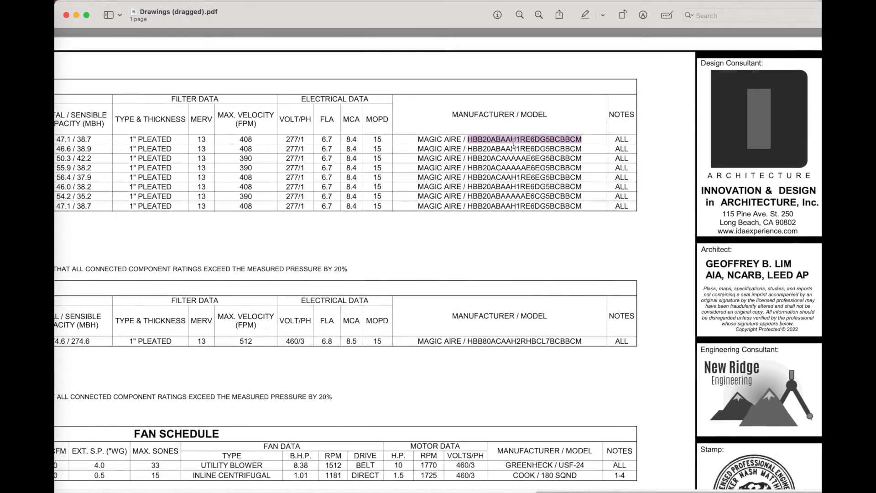
{"action": "scroll", "coordinate": [408, 127], "scroll_direction": "left", "scroll_amount": 15}
{"action": "scroll", "coordinate": [435, 131], "scroll_direction": "left", "scroll_amount": 8}
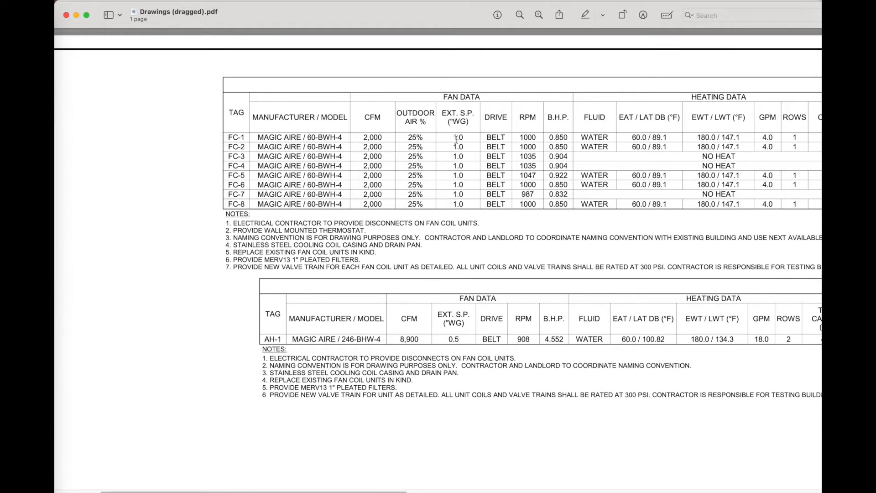
{"action": "scroll", "coordinate": [453, 138], "scroll_direction": "right", "scroll_amount": 3}
{"action": "scroll", "coordinate": [450, 139], "scroll_direction": "right", "scroll_amount": 2}
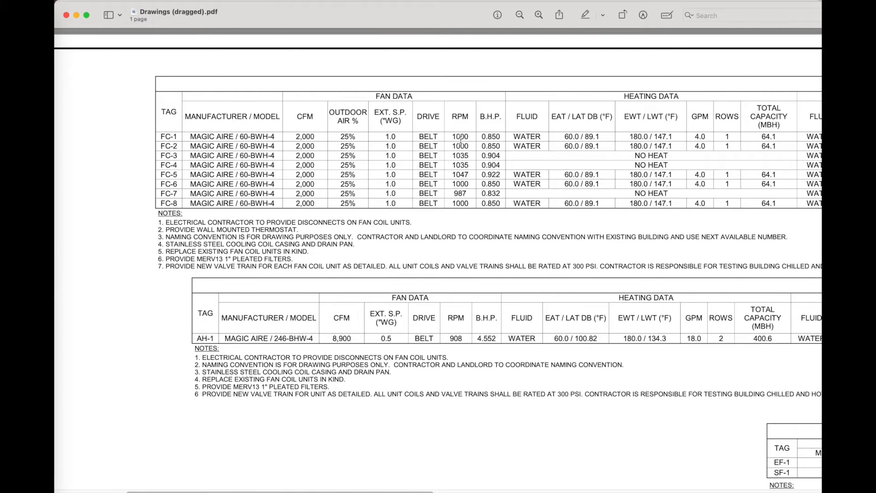
{"action": "key", "text": "super+Tab"}
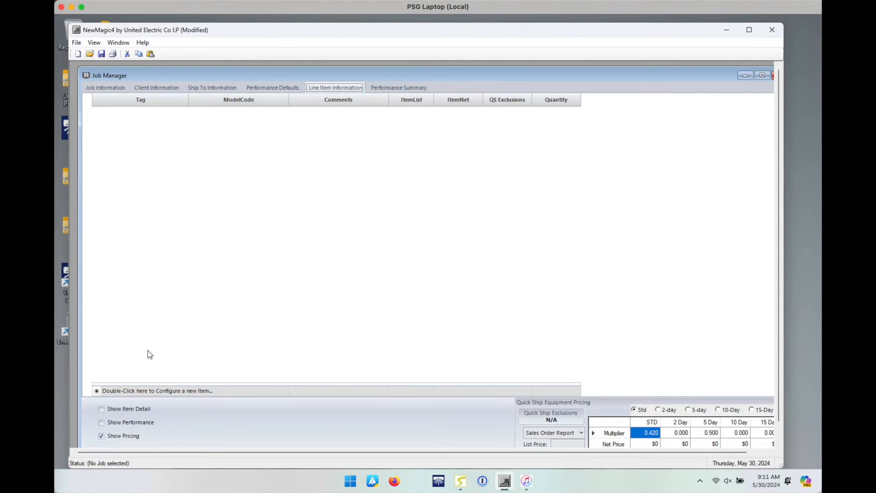
Step: Open the Configurator for a new line item from the Line Item Information list
{"action": "double_click", "coordinate": [123, 391]}
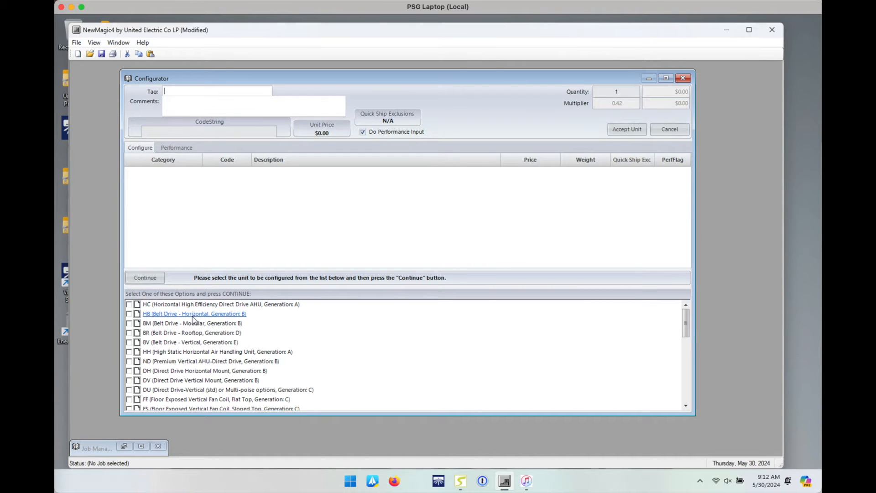
Step: Choose unit type HB (Belt Drive - Horizontal) with the 20: 2000 CFM Basic Unit cabinet
{"action": "left_click", "coordinate": [129, 314]}
{"action": "left_click", "coordinate": [151, 279]}
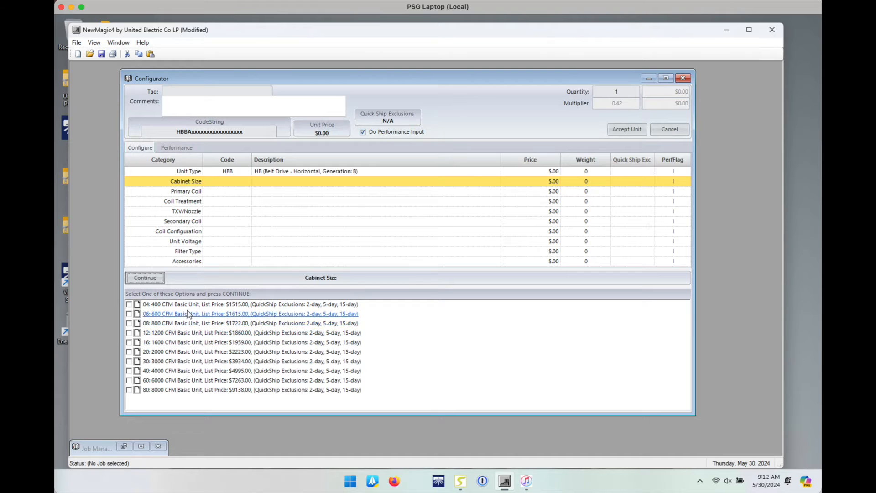
{"action": "double_click", "coordinate": [171, 355]}
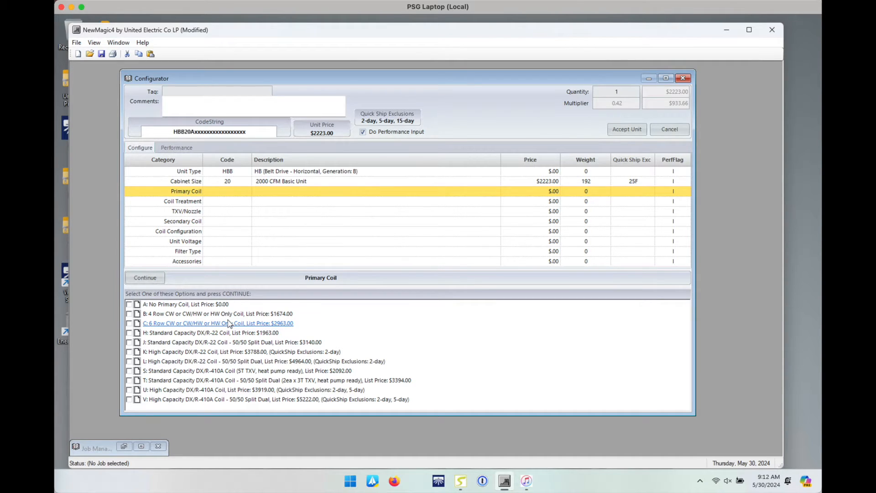
{"action": "key", "text": "super+Tab"}
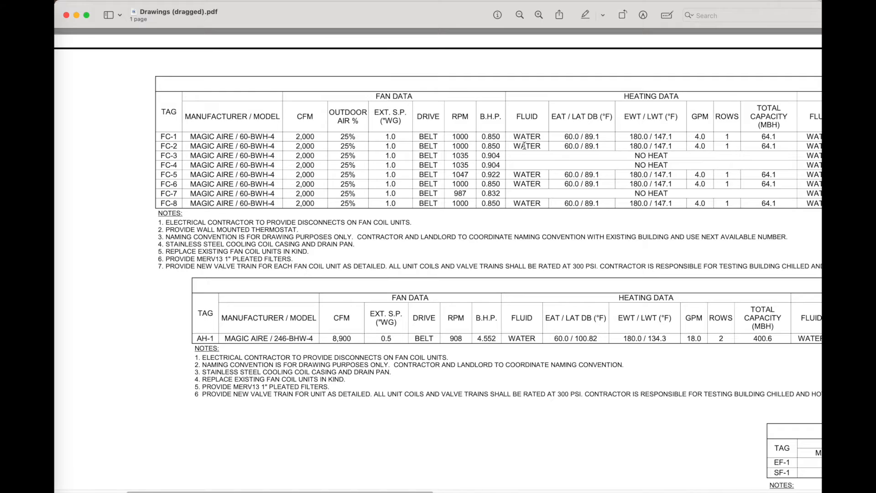
Step: Scroll through the schedule's heating and cooling columns, marking the final 4 in FC-1's model number
{"action": "scroll", "coordinate": [520, 146], "scroll_direction": "right", "scroll_amount": 2}
{"action": "scroll", "coordinate": [521, 146], "scroll_direction": "right", "scroll_amount": 5}
{"action": "scroll", "coordinate": [385, 143], "scroll_direction": "left", "scroll_amount": 8}
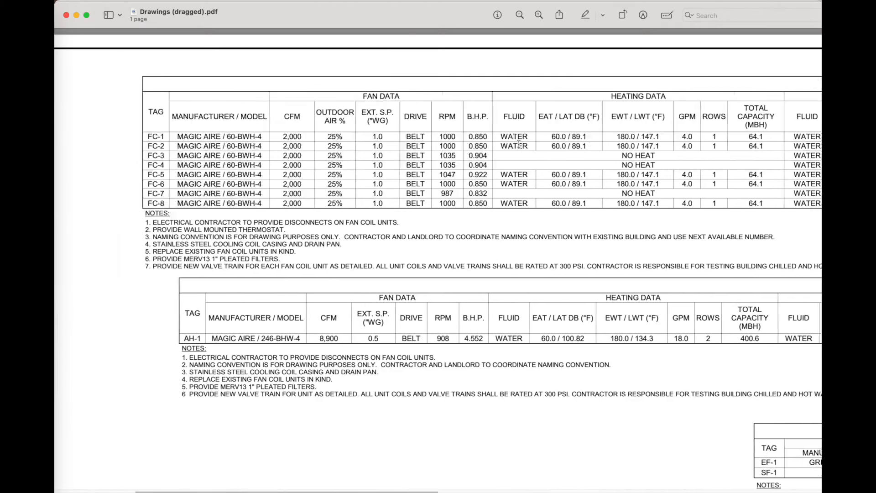
{"action": "left_click_drag", "start_coordinate": [294, 137], "coordinate": [302, 138]}
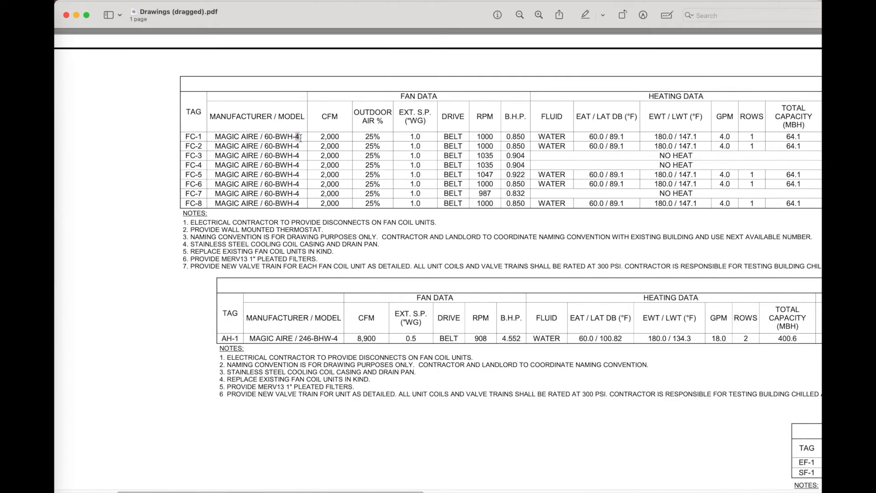
{"action": "scroll", "coordinate": [501, 138], "scroll_direction": "right", "scroll_amount": 2}
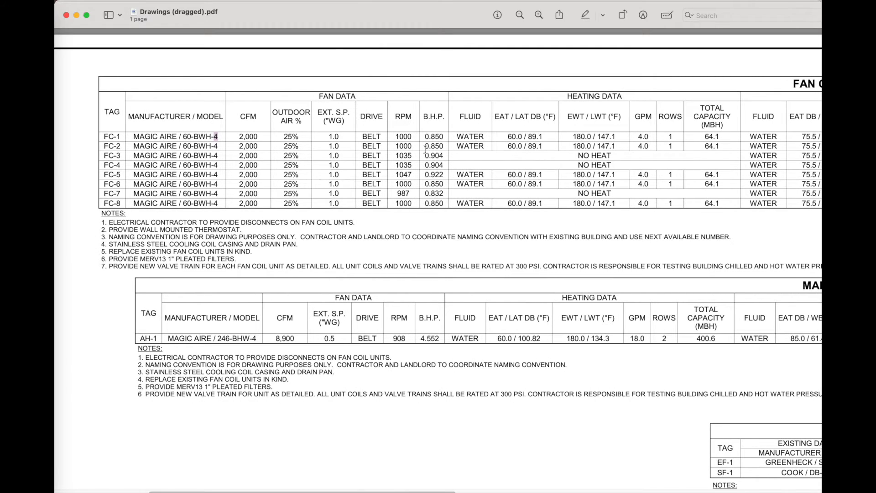
{"action": "scroll", "coordinate": [481, 154], "scroll_direction": "right", "scroll_amount": 2}
{"action": "scroll", "coordinate": [480, 154], "scroll_direction": "right", "scroll_amount": 3}
{"action": "scroll", "coordinate": [447, 151], "scroll_direction": "right", "scroll_amount": 5}
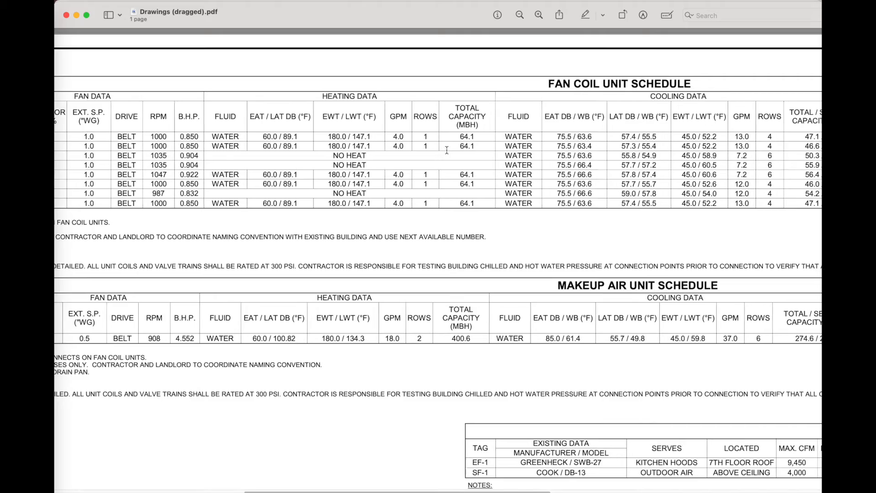
{"action": "scroll", "coordinate": [404, 144], "scroll_direction": "left", "scroll_amount": 6}
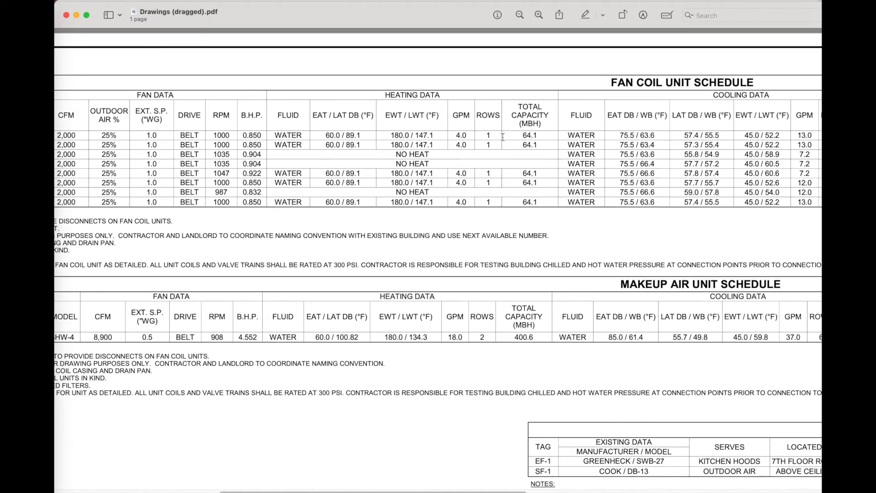
{"action": "scroll", "coordinate": [545, 139], "scroll_direction": "right", "scroll_amount": 6}
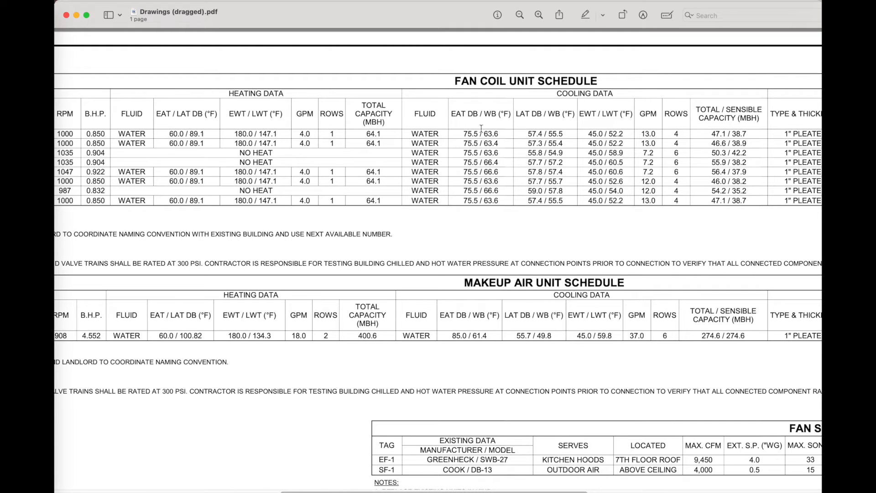
{"action": "scroll", "coordinate": [348, 157], "scroll_direction": "left", "scroll_amount": 3}
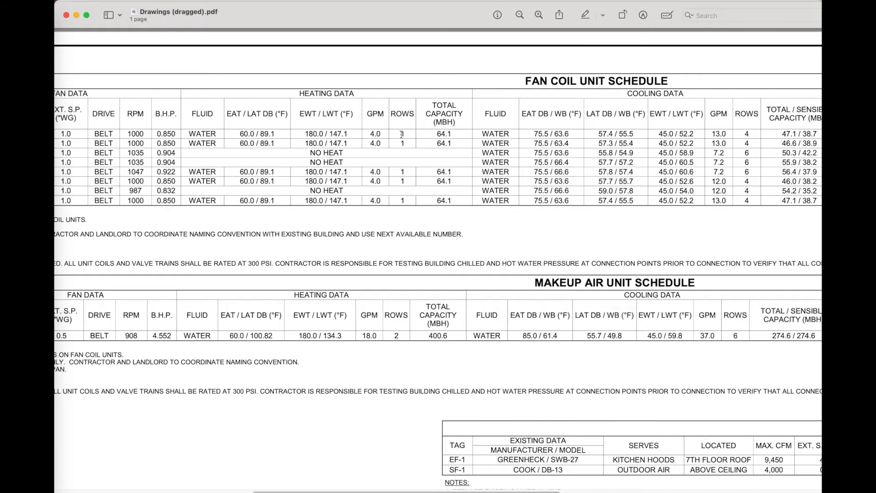
{"action": "scroll", "coordinate": [452, 136], "scroll_direction": "right", "scroll_amount": 2}
{"action": "key", "text": "super+Tab"}
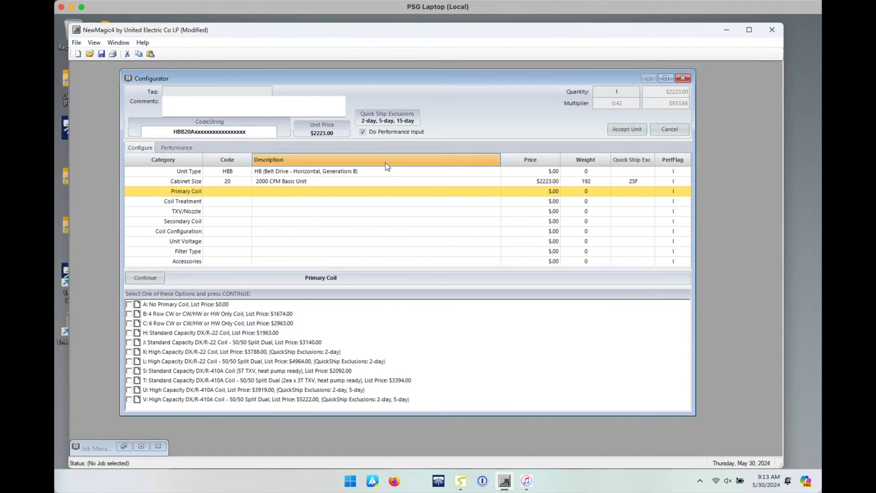
Step: Select primary coil 'B: 4 Row CW or CW/HW or HW Only Coil', bringing the unit to $3897.00
{"action": "left_click", "coordinate": [186, 314]}
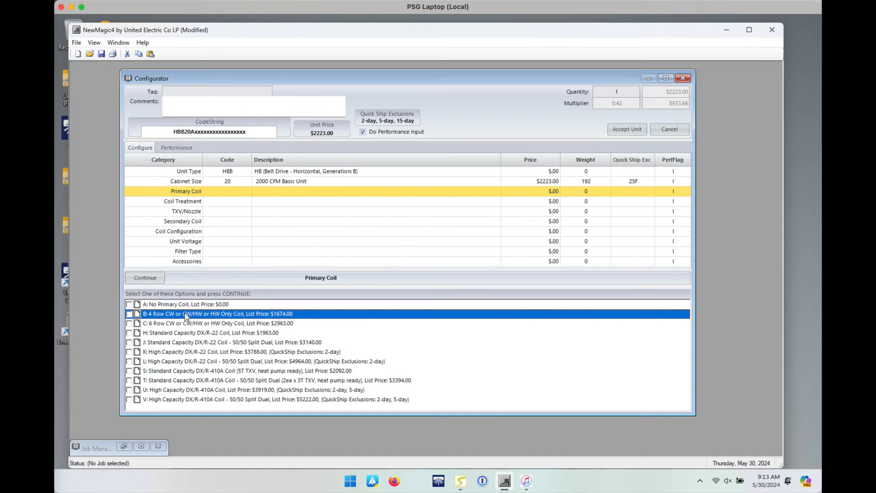
{"action": "double_click", "coordinate": [185, 314]}
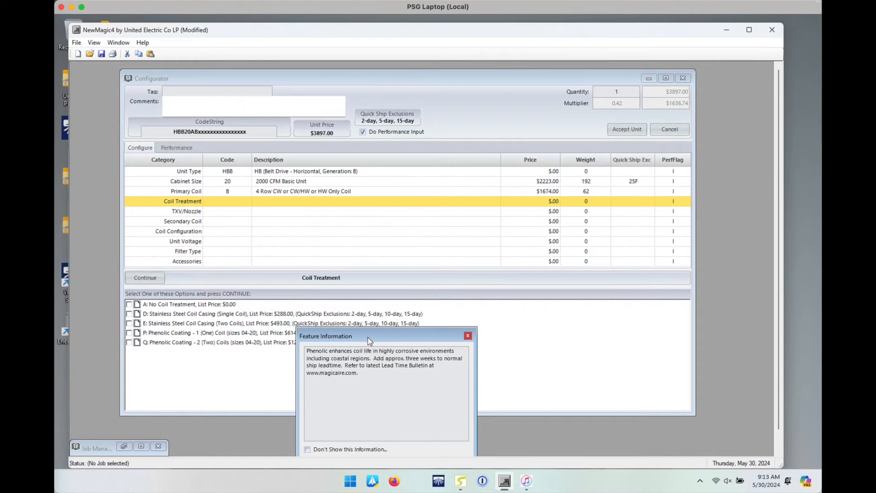
{"action": "left_click_drag", "start_coordinate": [368, 337], "coordinate": [604, 321]}
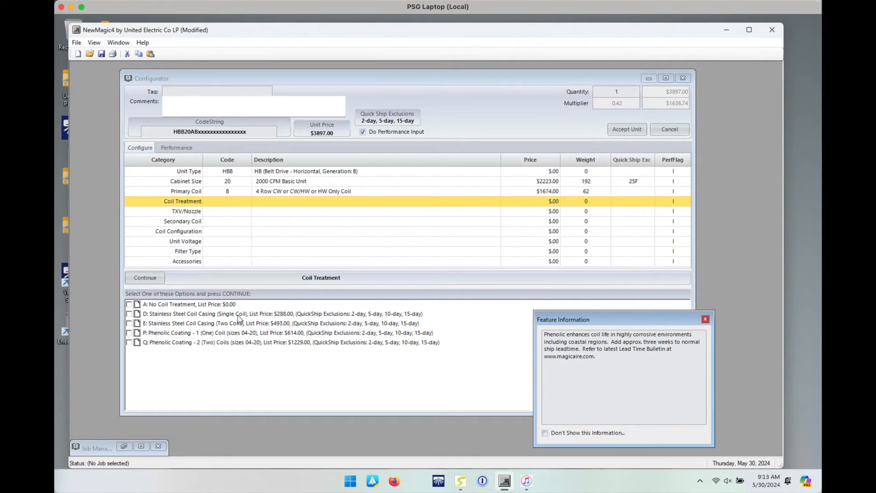
Step: Set Coil Treatment to A: No Coil Treatment and TXV/Nozzle to A: No TXV
{"action": "double_click", "coordinate": [190, 305]}
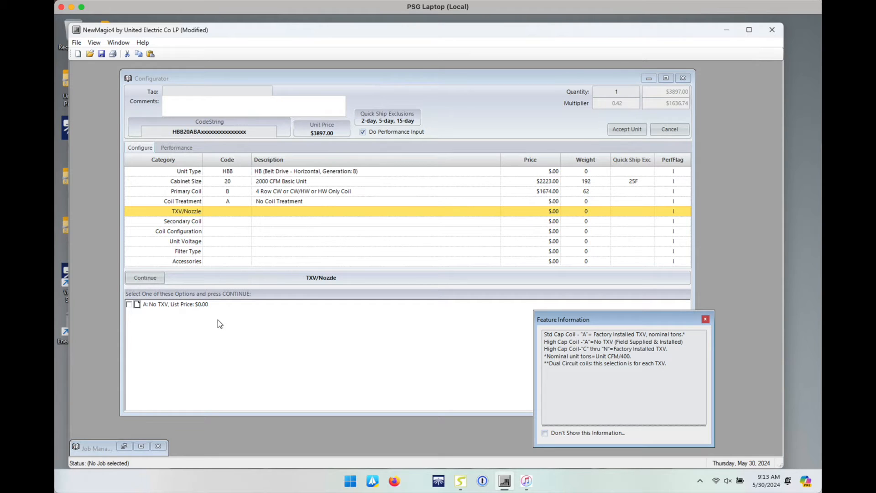
{"action": "double_click", "coordinate": [197, 306]}
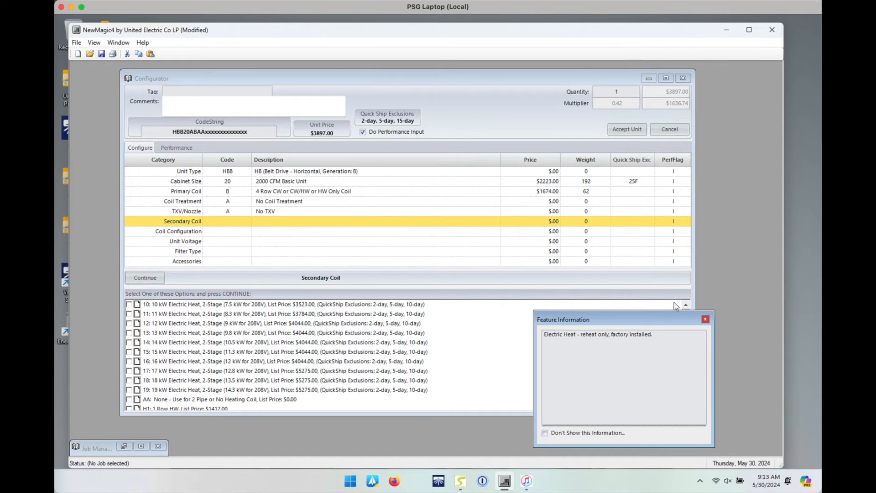
Step: Choose secondary coil H1: 1 Row HW ($1412.00), bringing the unit to $5309.00
{"action": "left_click_drag", "start_coordinate": [651, 319], "coordinate": [674, 326]}
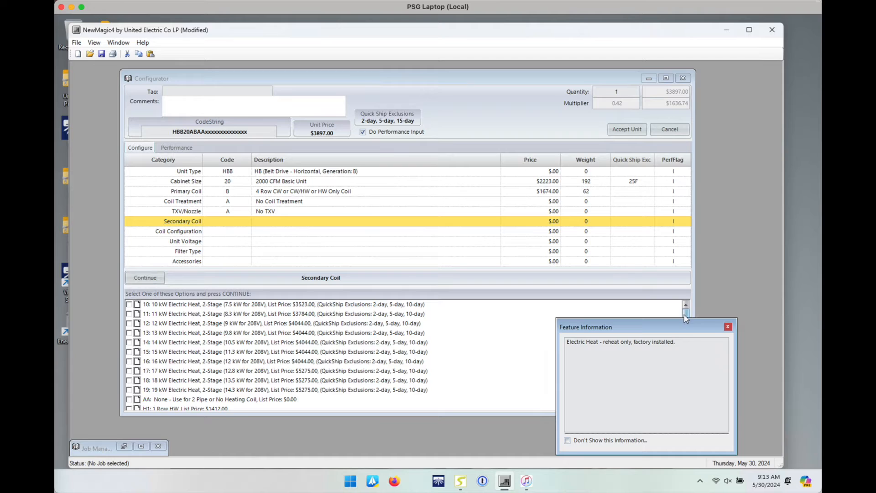
{"action": "scroll", "coordinate": [682, 316], "scroll_direction": "down", "scroll_amount": 2}
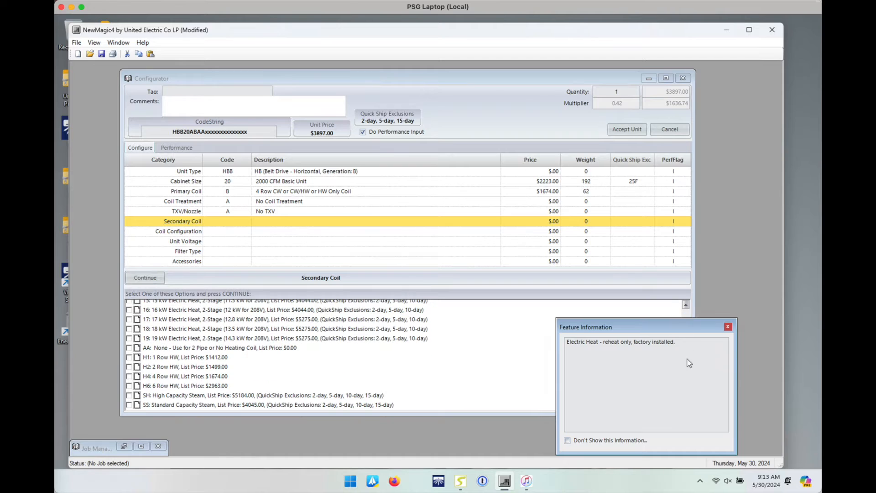
{"action": "double_click", "coordinate": [192, 359]}
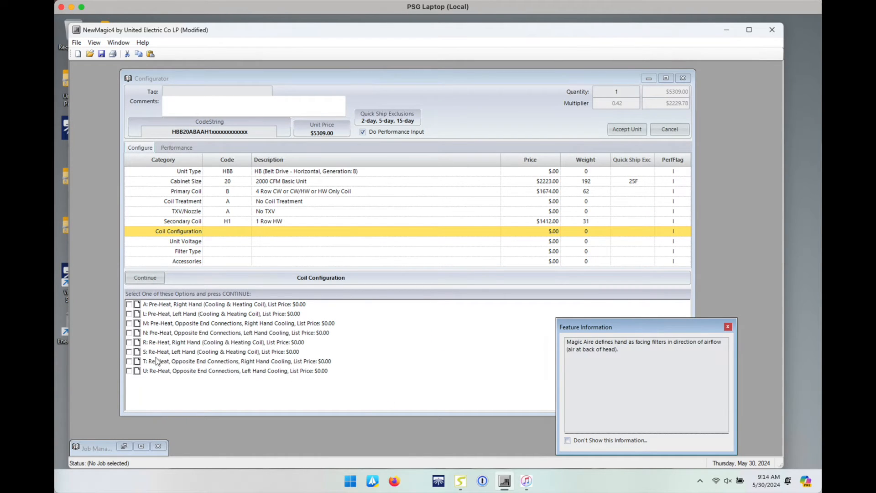
{"action": "left_click", "coordinate": [288, 225]}
{"action": "left_click", "coordinate": [288, 225]}
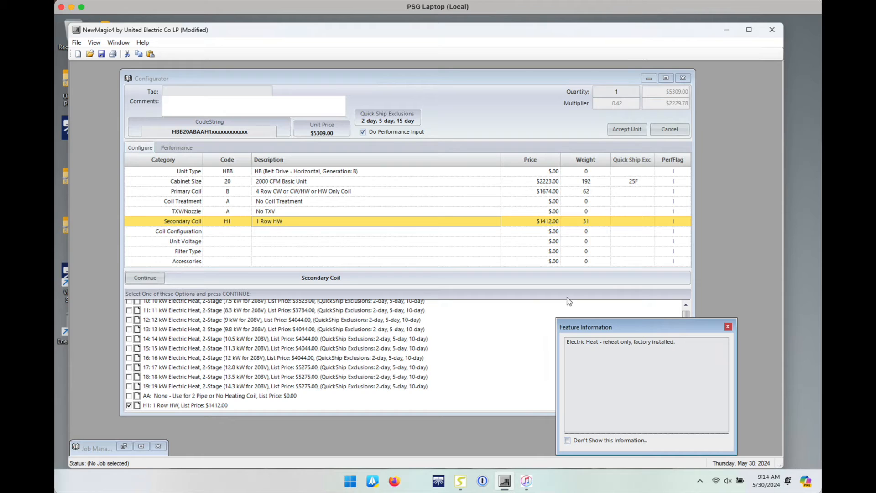
{"action": "left_click_drag", "start_coordinate": [685, 314], "coordinate": [685, 308]}
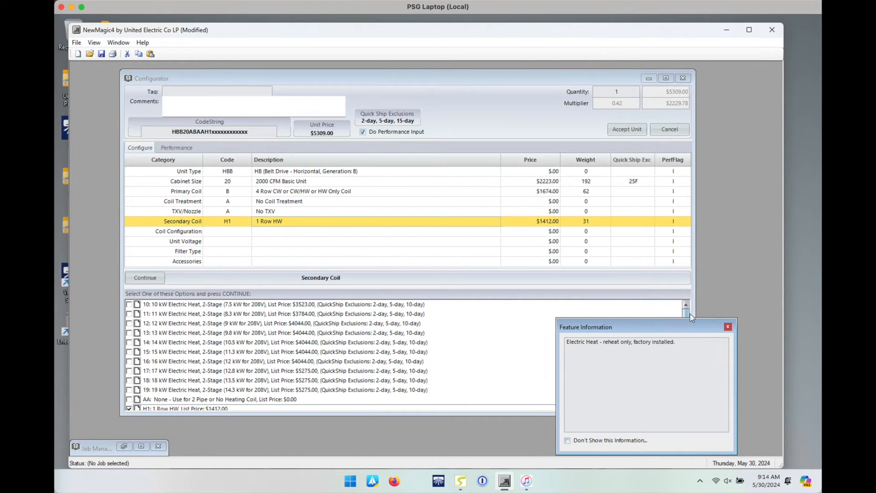
{"action": "left_click_drag", "start_coordinate": [685, 314], "coordinate": [685, 352]}
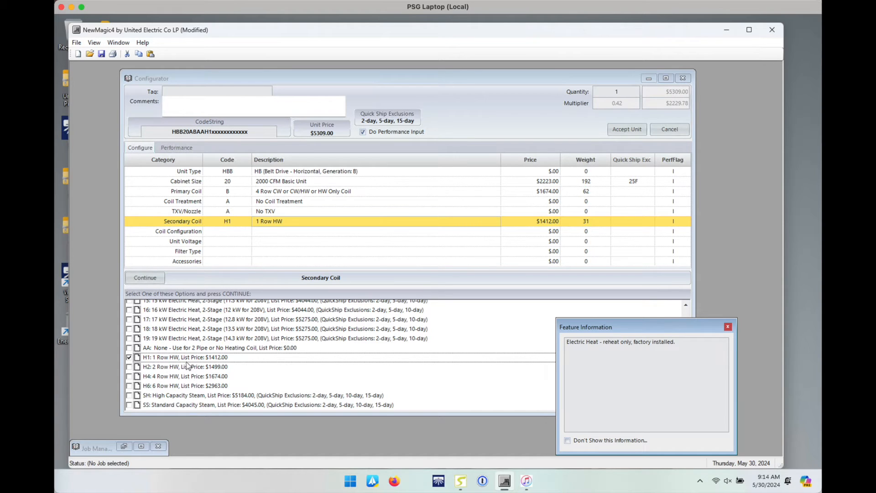
{"action": "left_click", "coordinate": [217, 230]}
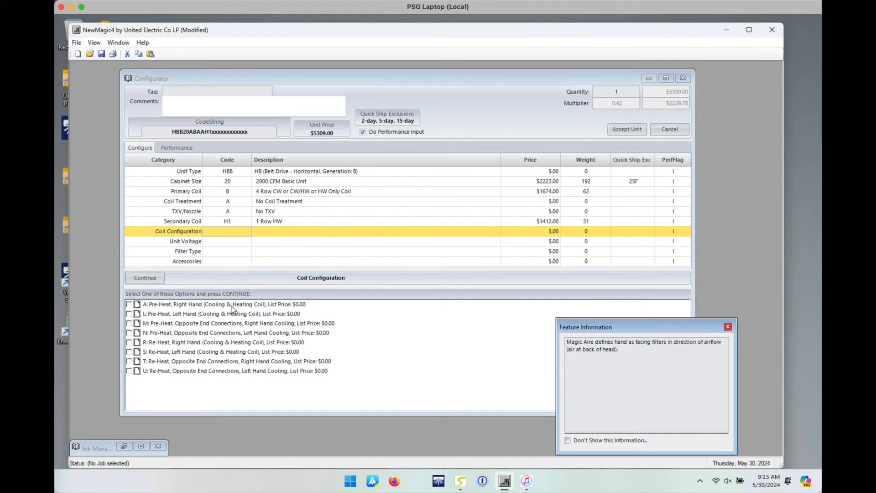
Step: Set coil configuration A: Pre-Heat, Right Hand and check the schedule's electrical data columns
{"action": "left_click", "coordinate": [174, 309]}
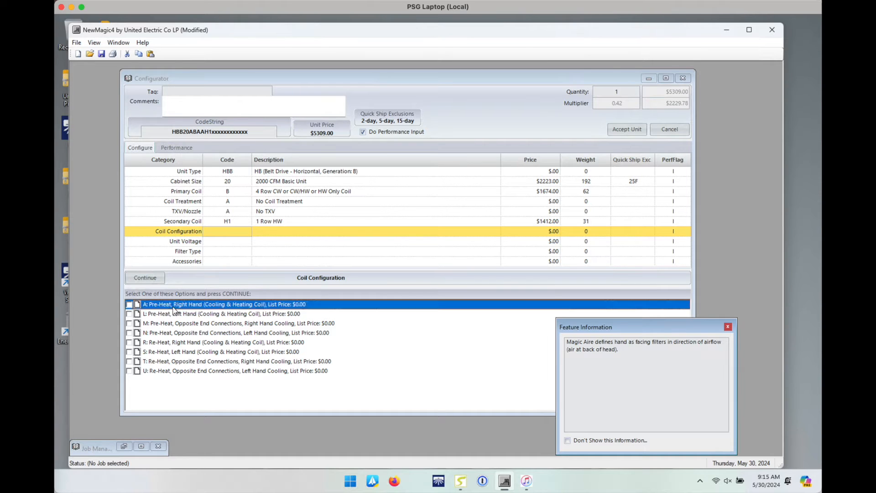
{"action": "double_click", "coordinate": [174, 309]}
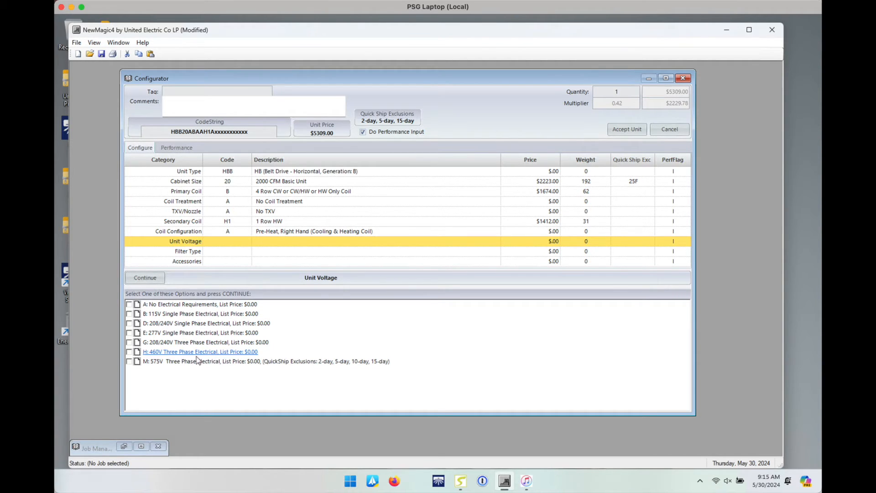
{"action": "key", "text": "super+Tab"}
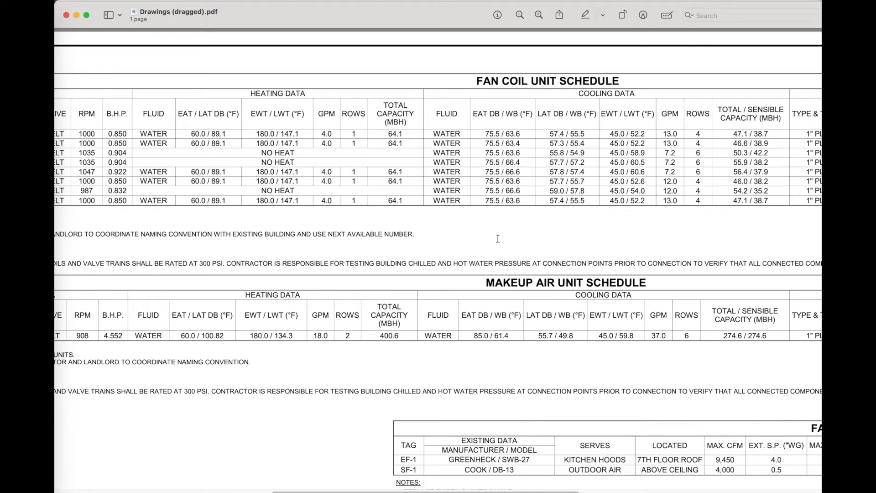
{"action": "scroll", "coordinate": [492, 242], "scroll_direction": "right", "scroll_amount": 6}
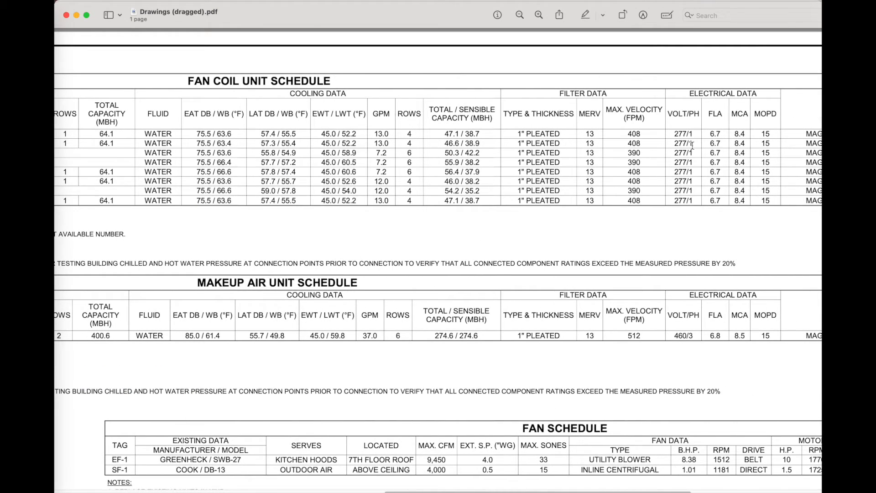
{"action": "key", "text": "super+Tab"}
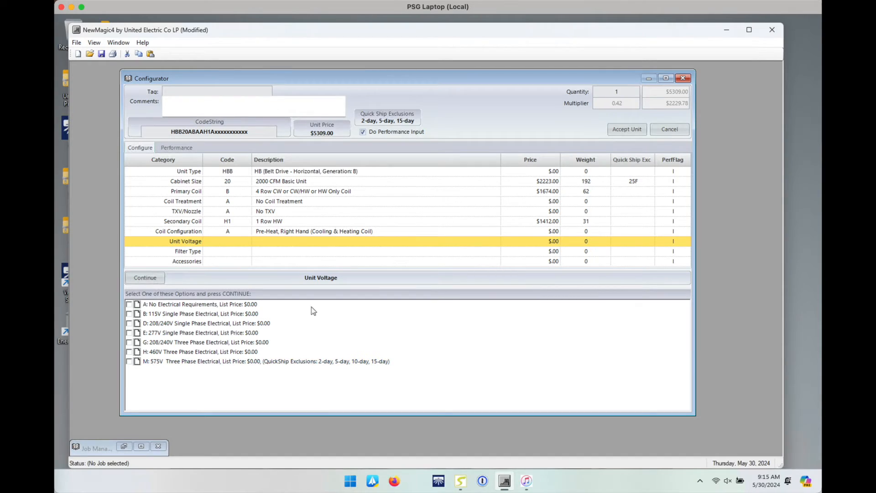
Step: Set unit voltage E (277V single phase) and filter type A: 2" Throwaway Filter (MERV 3)
{"action": "double_click", "coordinate": [168, 333]}
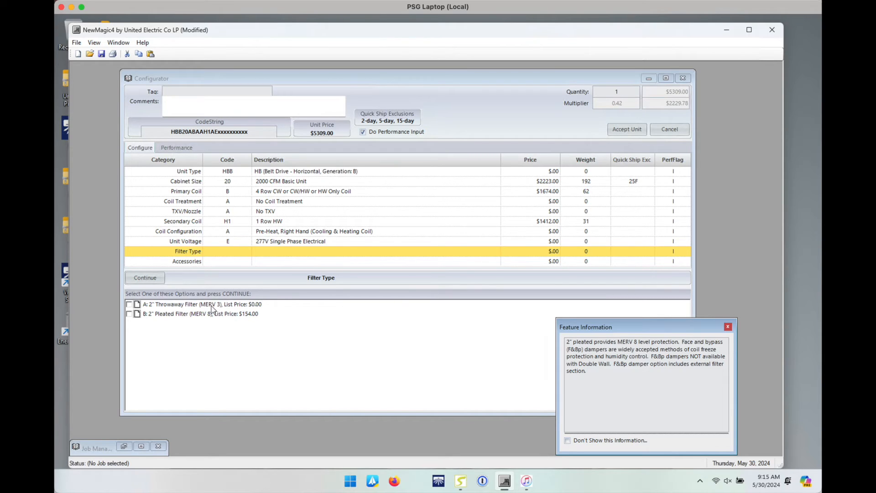
{"action": "left_click", "coordinate": [247, 307]}
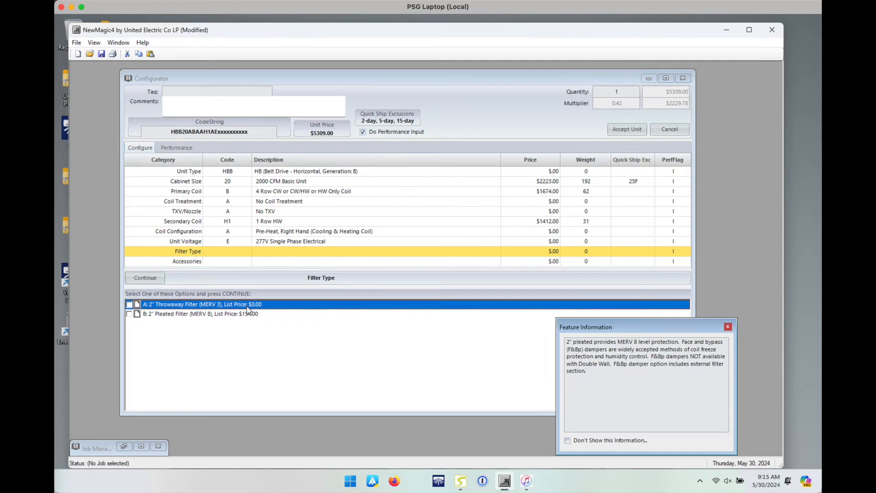
{"action": "double_click", "coordinate": [247, 308]}
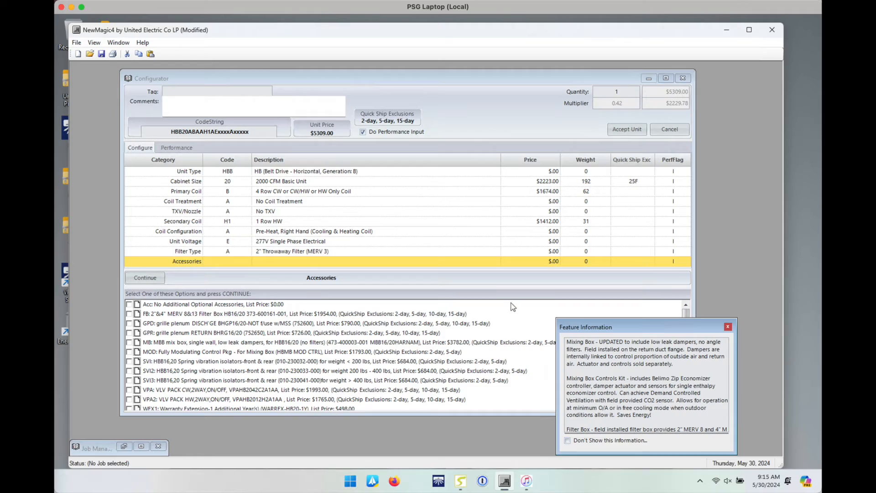
{"action": "key", "text": "super+Tab"}
{"action": "scroll", "coordinate": [561, 241], "scroll_direction": "right", "scroll_amount": 10}
{"action": "scroll", "coordinate": [493, 231], "scroll_direction": "left", "scroll_amount": 15}
{"action": "scroll", "coordinate": [543, 227], "scroll_direction": "left", "scroll_amount": 10}
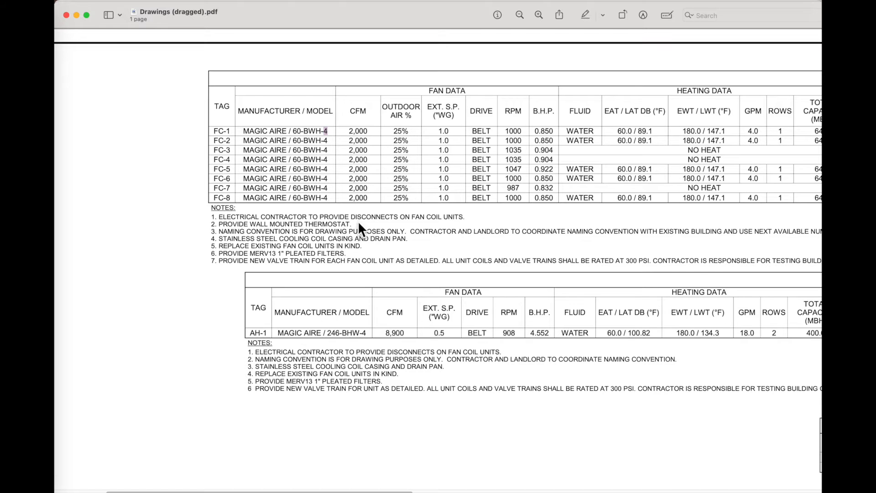
{"action": "scroll", "coordinate": [320, 222], "scroll_direction": "right", "scroll_amount": 5}
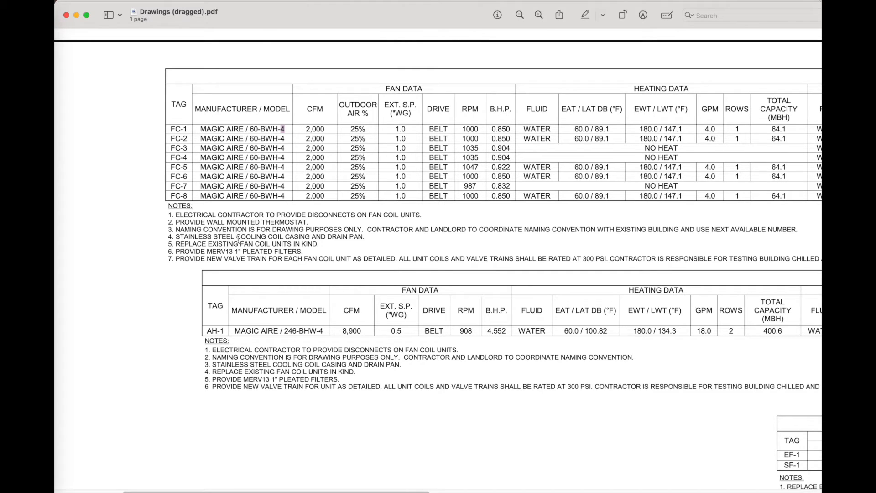
Step: Change coil treatment to E: Stainless Steel Coil Casing (Two Coils), raising the unit to $5802.00
{"action": "key", "text": "super+Tab"}
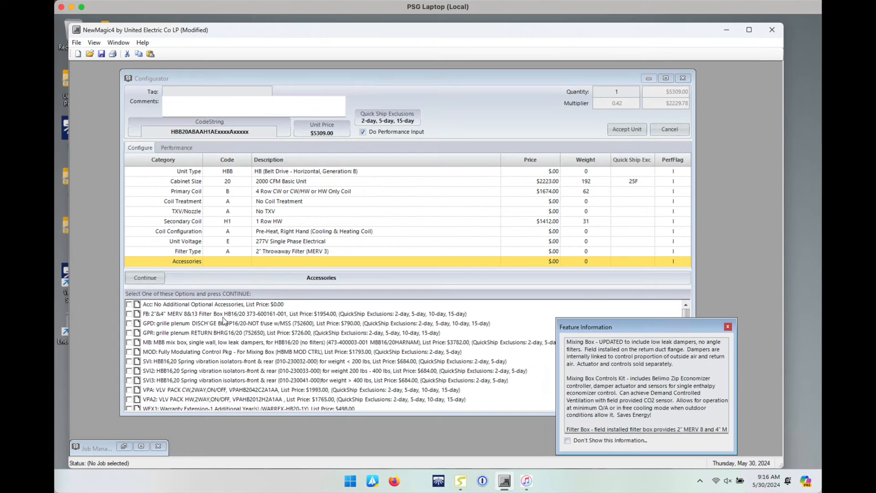
{"action": "left_click", "coordinate": [327, 232]}
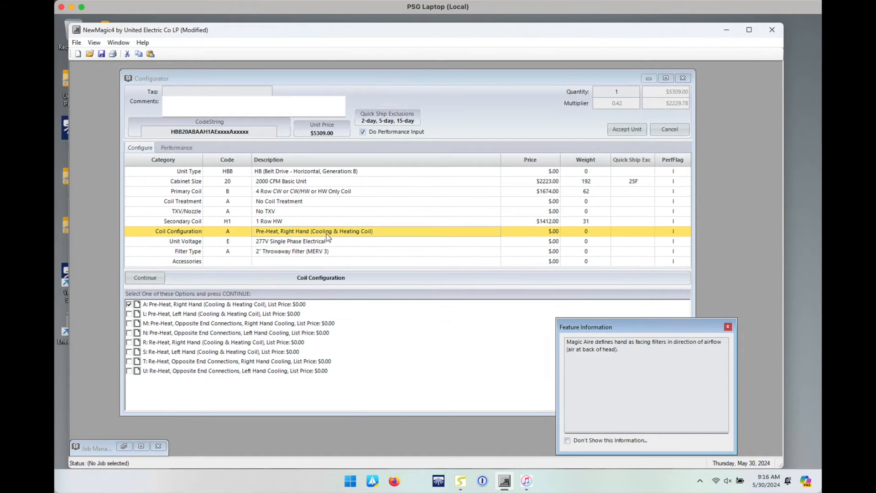
{"action": "left_click", "coordinate": [273, 203]}
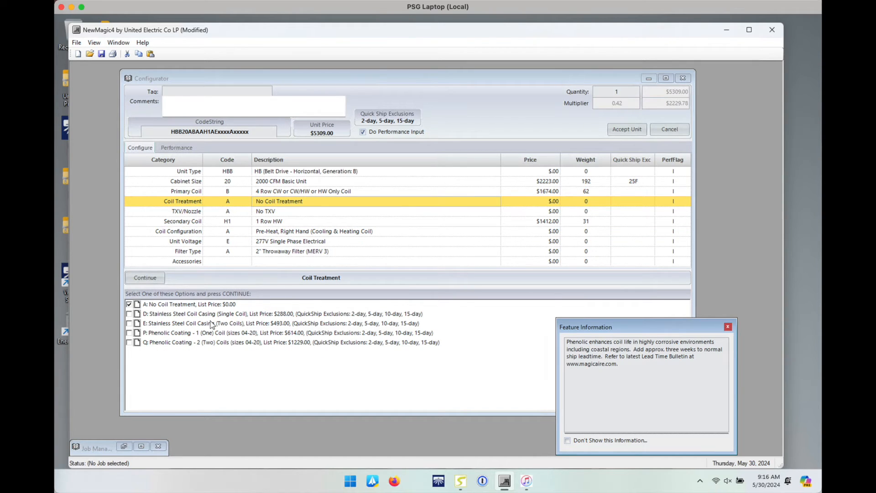
{"action": "left_click", "coordinate": [223, 314]}
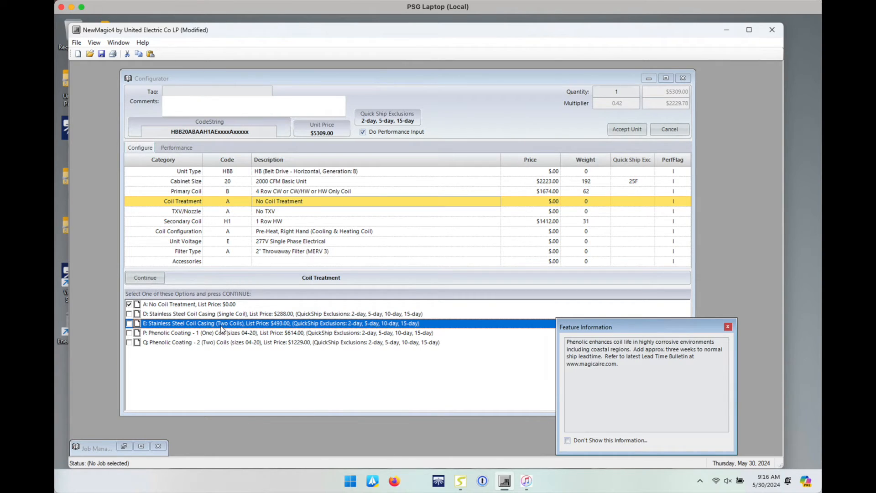
{"action": "double_click", "coordinate": [181, 323]}
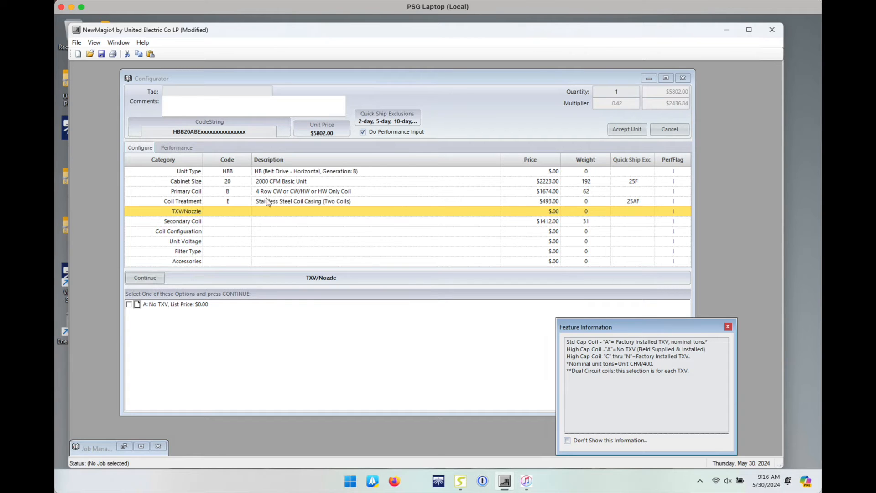
Step: Reconfirm No TXV, 1 Row HW secondary coil, Pre-Heat Right Hand, 277V single phase and 2" throwaway filter
{"action": "double_click", "coordinate": [192, 304]}
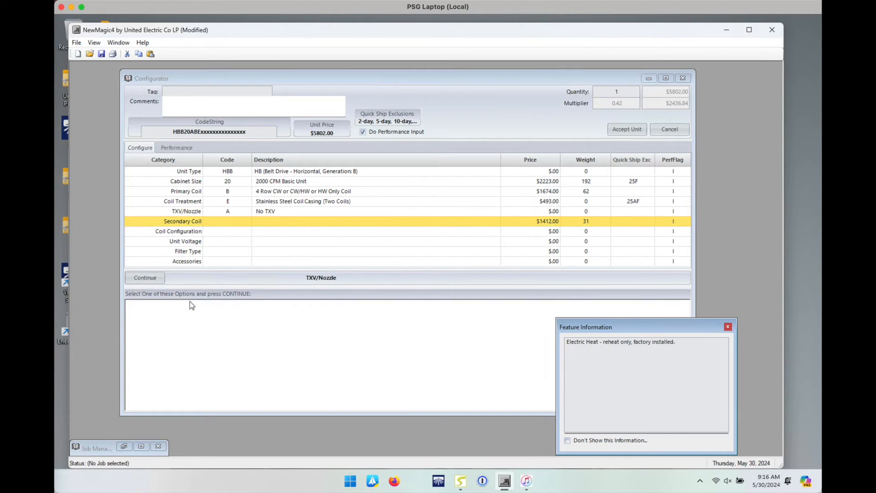
{"action": "double_click", "coordinate": [183, 305]}
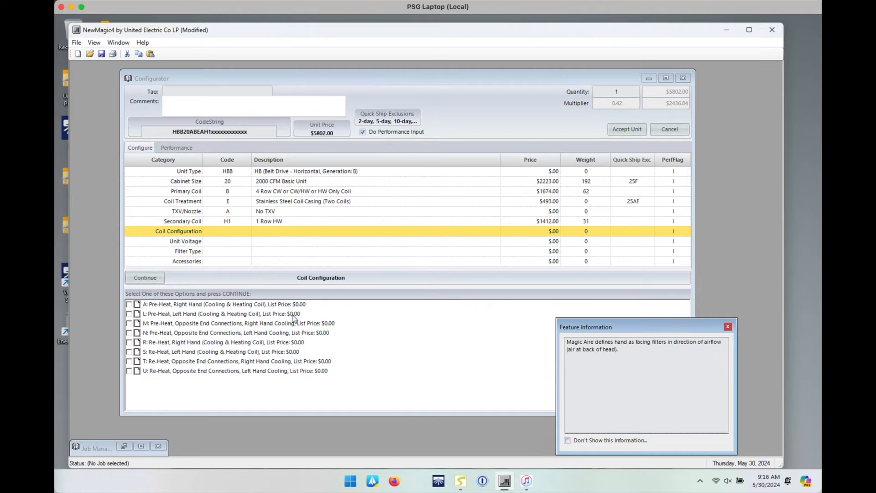
{"action": "left_click", "coordinate": [280, 307]}
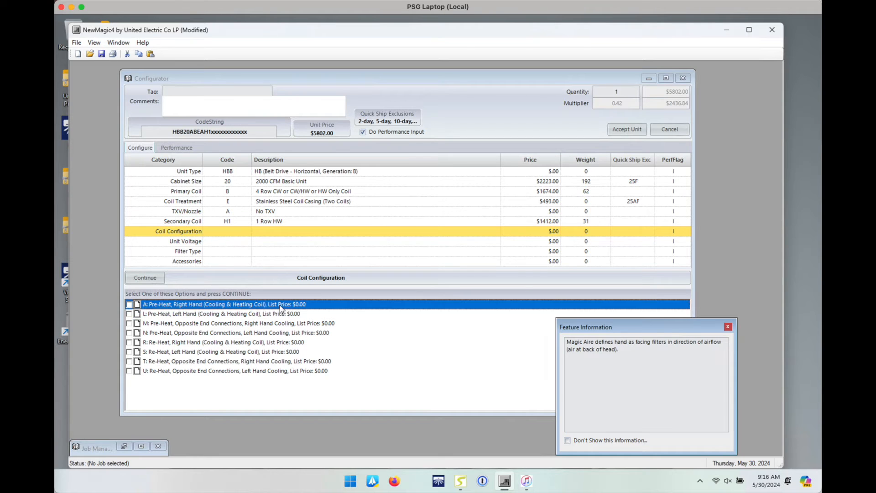
{"action": "double_click", "coordinate": [280, 307]}
{"action": "left_click", "coordinate": [196, 333]}
{"action": "double_click", "coordinate": [196, 333]}
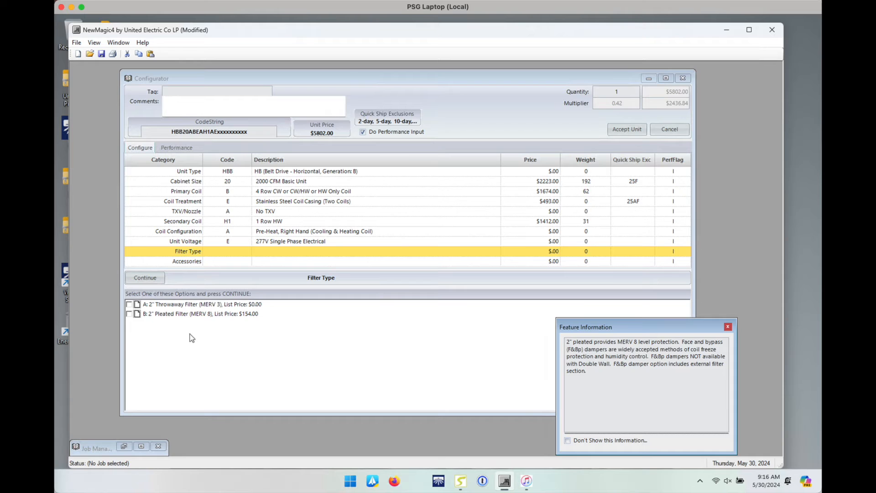
{"action": "double_click", "coordinate": [212, 304]}
{"action": "key", "text": "super+Tab"}
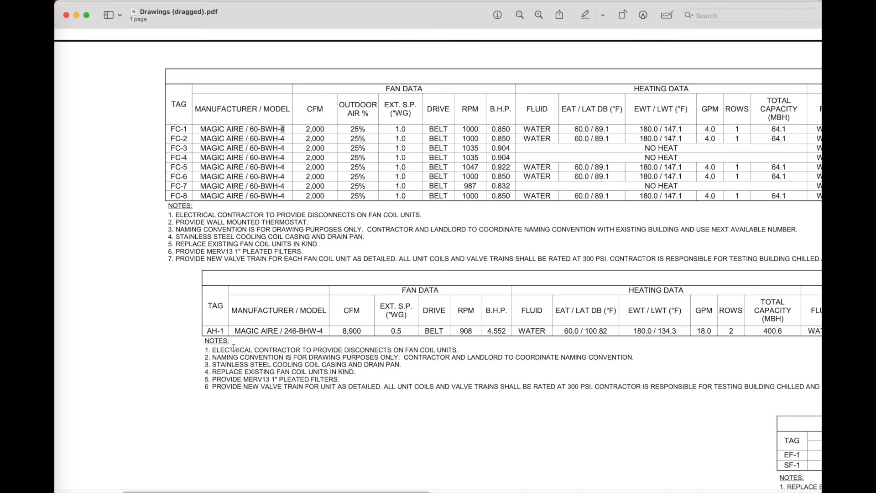
Step: Highlight schedule note 6 requiring MERV13 1" pleated filters and scan the rest of the schedule
{"action": "left_click_drag", "start_coordinate": [172, 252], "coordinate": [309, 252]}
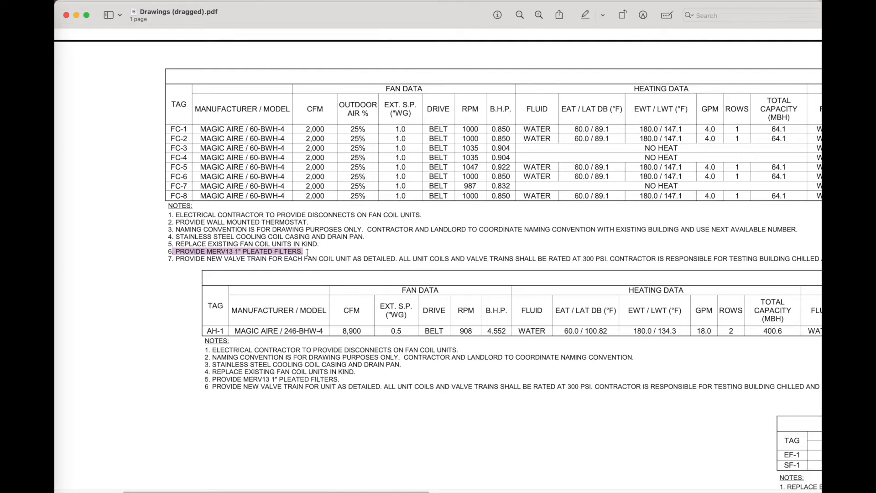
{"action": "scroll", "coordinate": [273, 251], "scroll_direction": "right", "scroll_amount": 3}
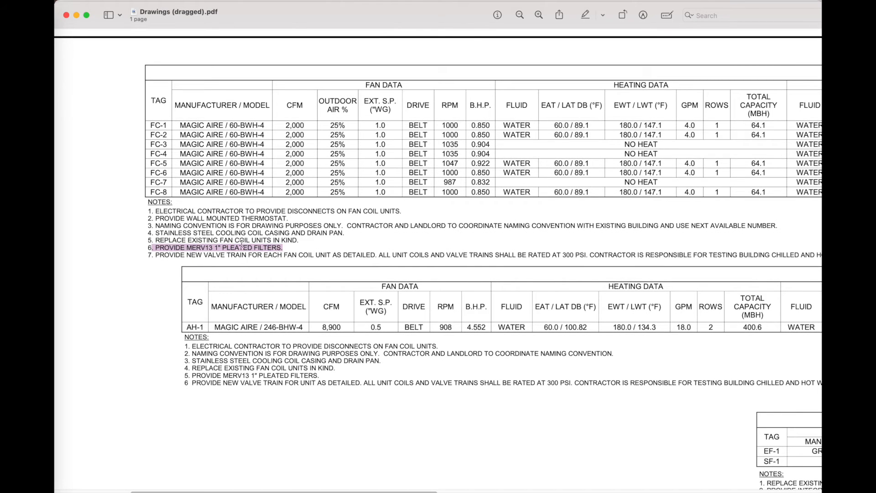
{"action": "scroll", "coordinate": [337, 253], "scroll_direction": "right", "scroll_amount": 5}
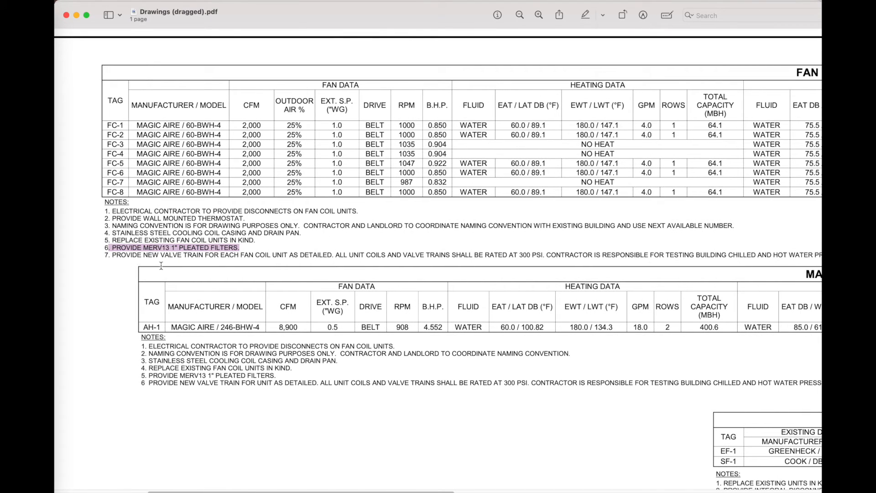
{"action": "scroll", "coordinate": [318, 263], "scroll_direction": "right", "scroll_amount": 5}
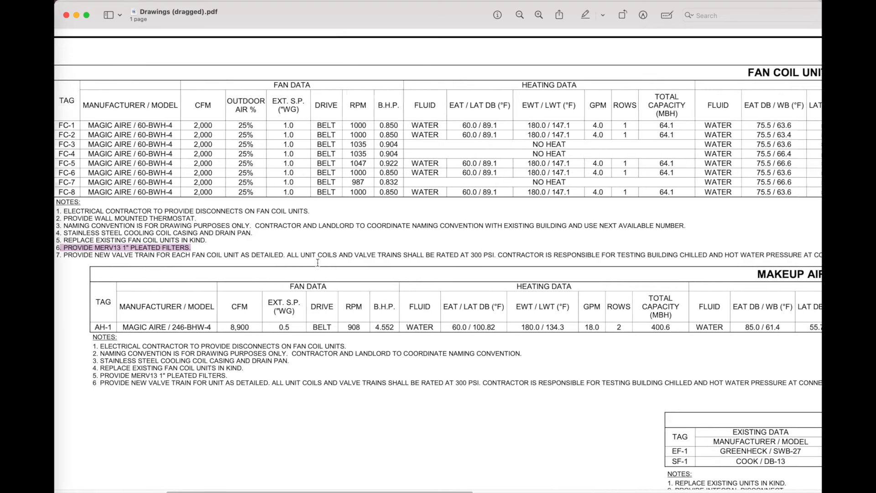
{"action": "scroll", "coordinate": [317, 263], "scroll_direction": "right", "scroll_amount": 4}
{"action": "scroll", "coordinate": [406, 247], "scroll_direction": "right", "scroll_amount": 1}
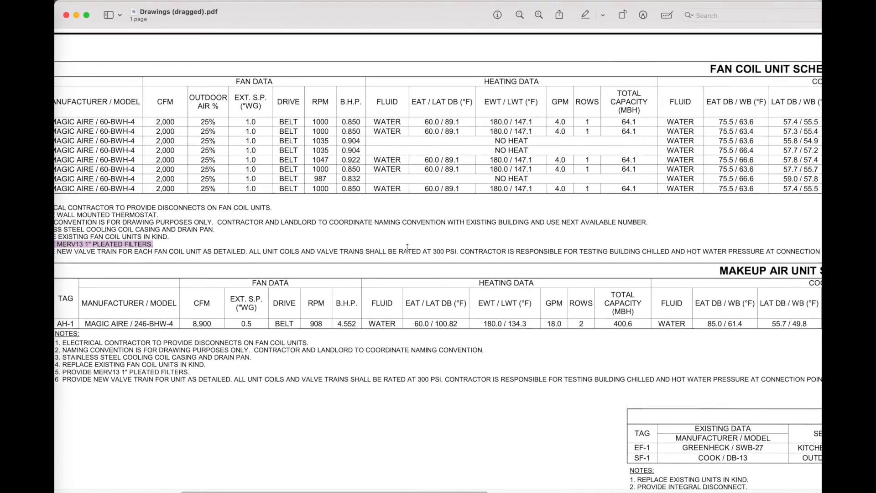
{"action": "scroll", "coordinate": [407, 246], "scroll_direction": "right", "scroll_amount": 1}
{"action": "key", "text": "super+Tab"}
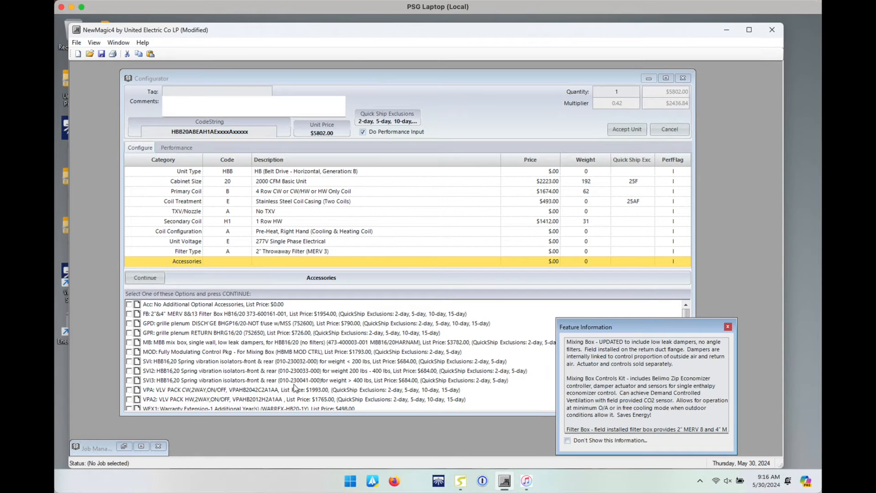
Step: Add spring vibration isolators and the chilled- and hot-water valve packs, reaching $10244.00
{"action": "scroll", "coordinate": [296, 386], "scroll_direction": "down", "scroll_amount": 1}
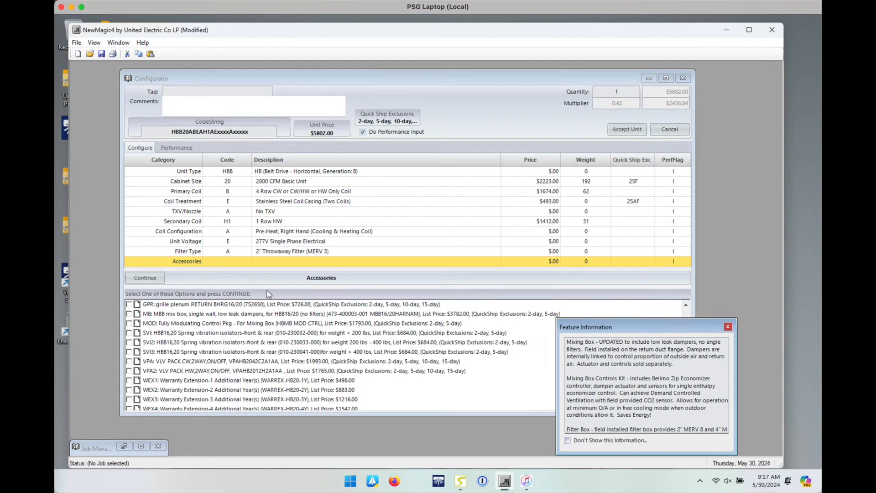
{"action": "scroll", "coordinate": [199, 364], "scroll_direction": "up", "scroll_amount": 1}
{"action": "left_click", "coordinate": [199, 362]}
{"action": "left_click", "coordinate": [199, 364]}
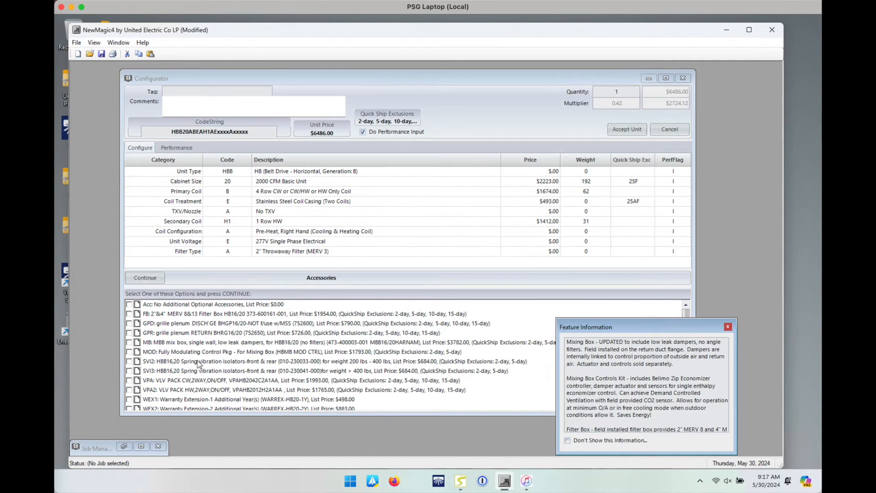
{"action": "scroll", "coordinate": [272, 353], "scroll_direction": "down", "scroll_amount": 1}
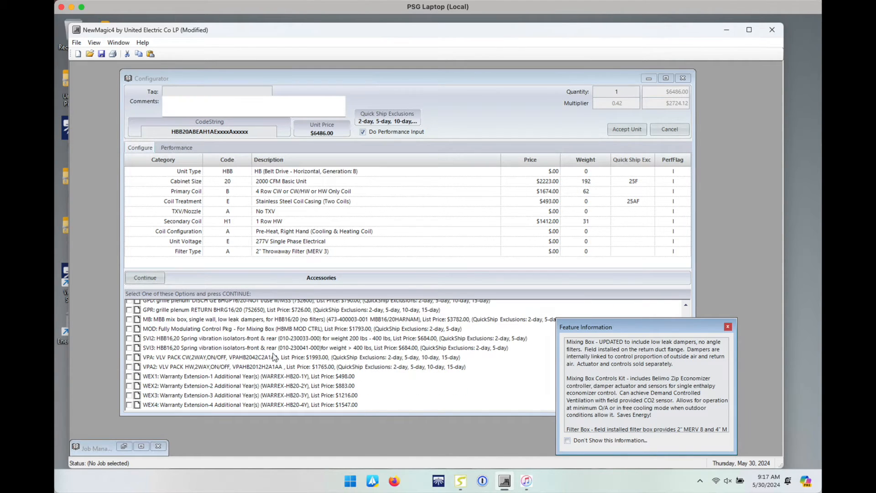
{"action": "left_click", "coordinate": [224, 360]}
{"action": "left_click", "coordinate": [223, 359]}
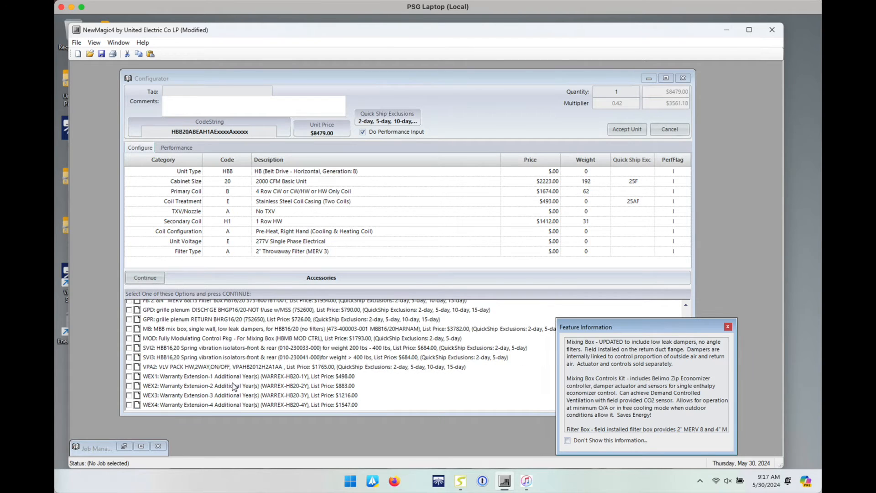
{"action": "left_click", "coordinate": [208, 367]}
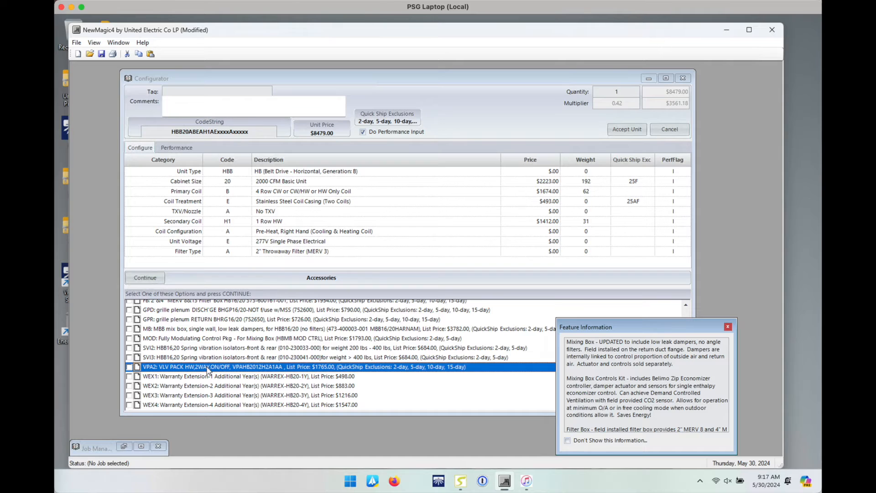
{"action": "left_click", "coordinate": [208, 367]}
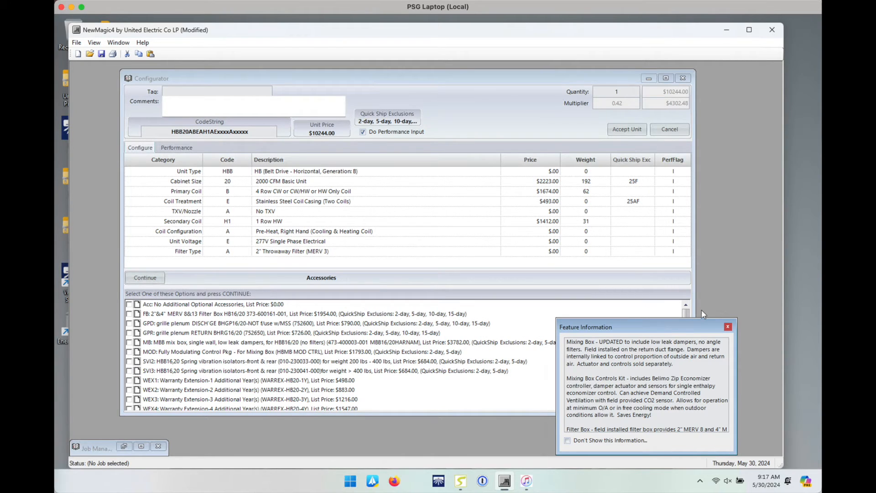
{"action": "left_click_drag", "start_coordinate": [686, 313], "coordinate": [690, 365]}
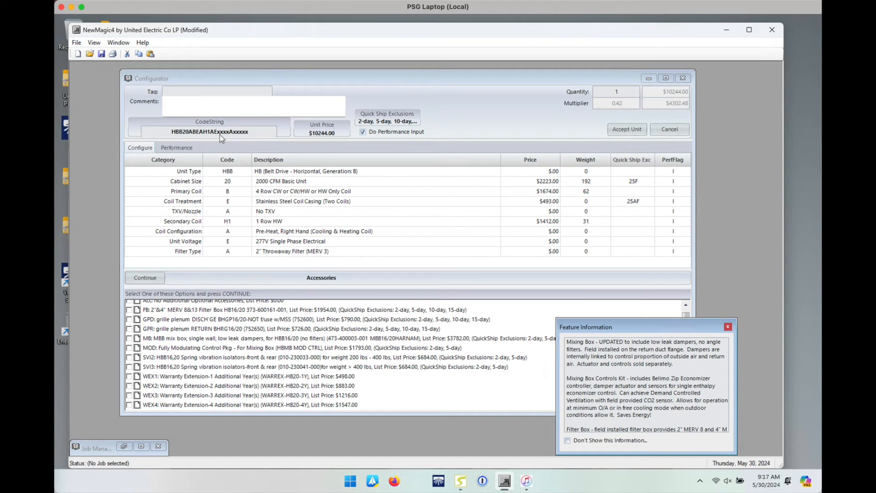
Step: On the Performance page, check the schedule's CFM and select the ACFM value
{"action": "left_click", "coordinate": [175, 148]}
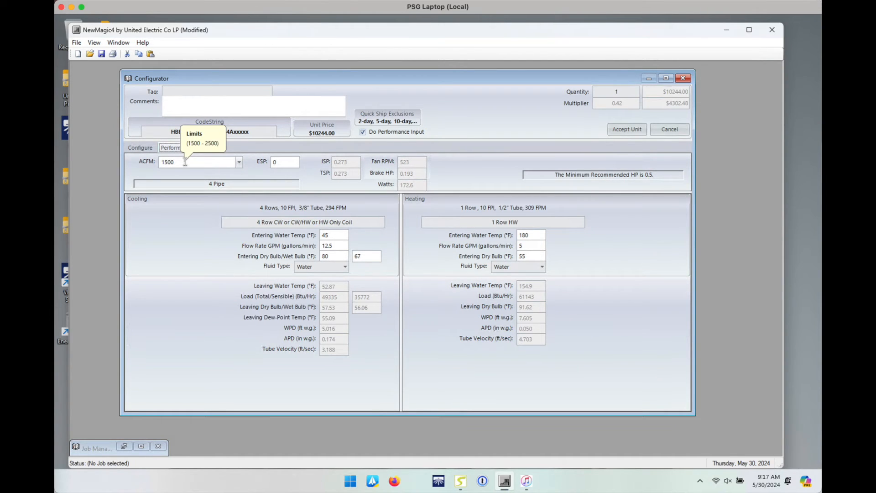
{"action": "key", "text": "super+Tab"}
{"action": "scroll", "coordinate": [189, 154], "scroll_direction": "left", "scroll_amount": 1}
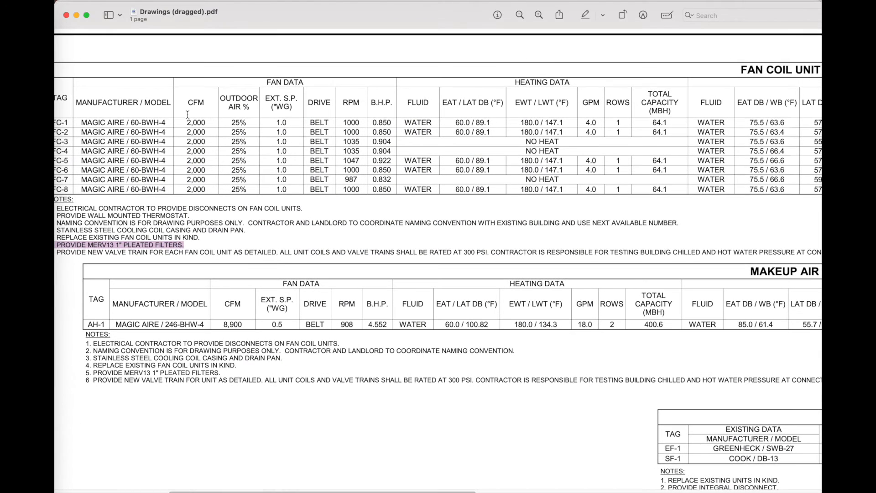
{"action": "key", "text": "super+Tab"}
{"action": "double_click", "coordinate": [178, 164]}
Step: Enter ACFM 2000 and ESP 1, accepting the motor upsize from G4 to G5
{"action": "type", "text": "2000"}
{"action": "key", "text": "Tab"}
{"action": "type", "text": "1"}
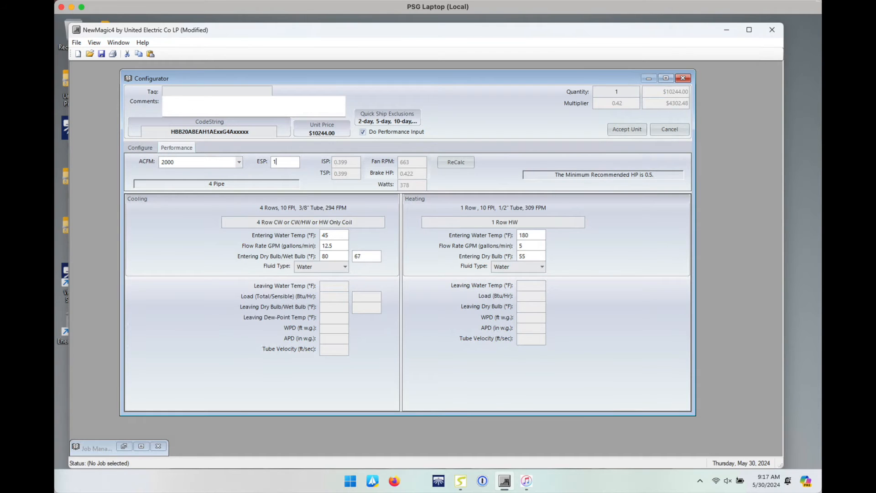
{"action": "key", "text": "Tab"}
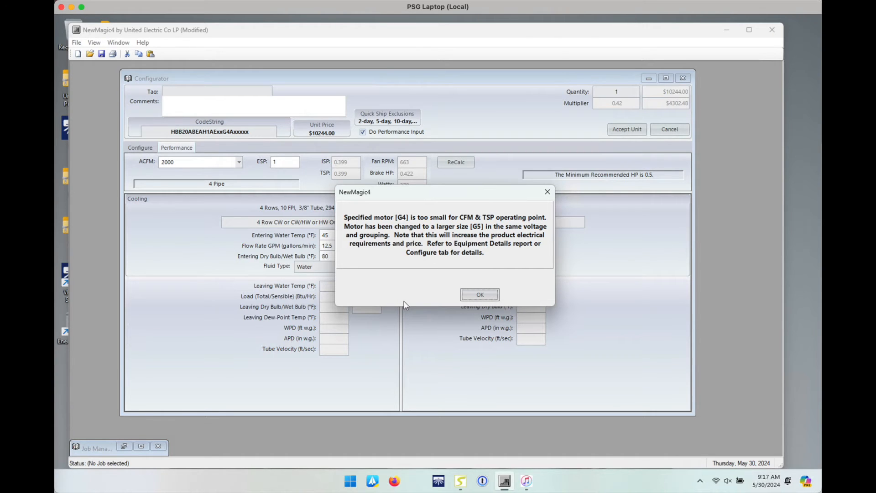
{"action": "left_click", "coordinate": [479, 294]}
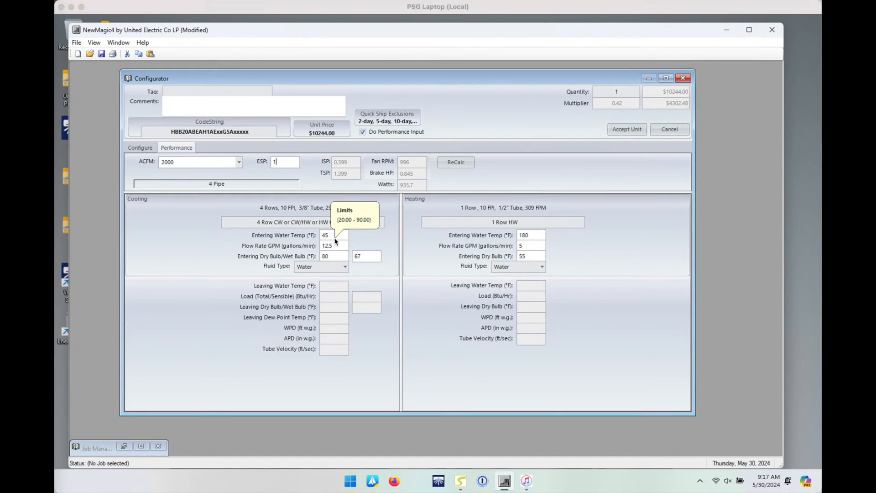
{"action": "key", "text": "super+Tab"}
Step: Enter cooling entering dry bulb 75.5 and wet bulb 63.6 from FC-1's schedule
{"action": "scroll", "coordinate": [582, 125], "scroll_direction": "right", "scroll_amount": 5}
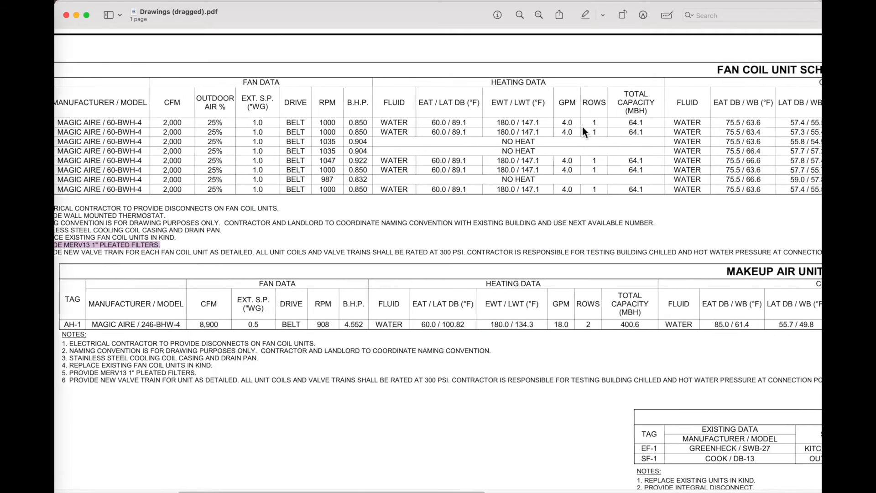
{"action": "scroll", "coordinate": [579, 126], "scroll_direction": "right", "scroll_amount": 8}
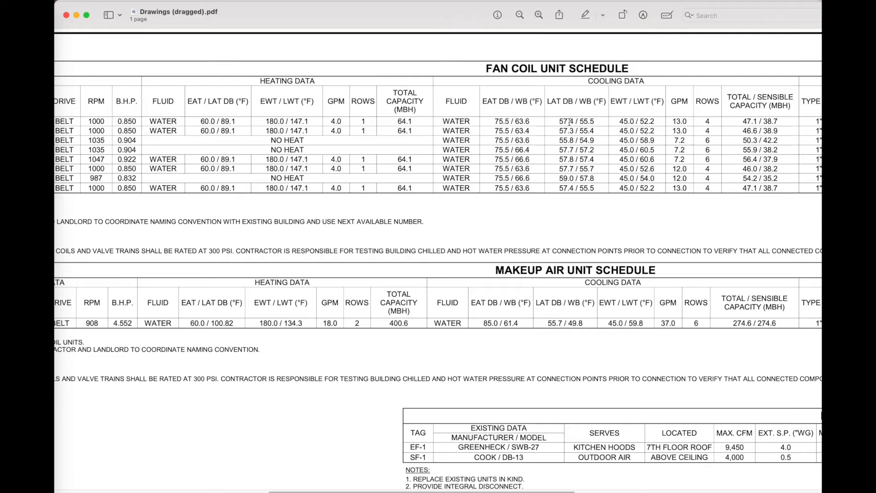
{"action": "left_click_drag", "start_coordinate": [495, 122], "coordinate": [533, 123]}
{"action": "key", "text": "super+Tab"}
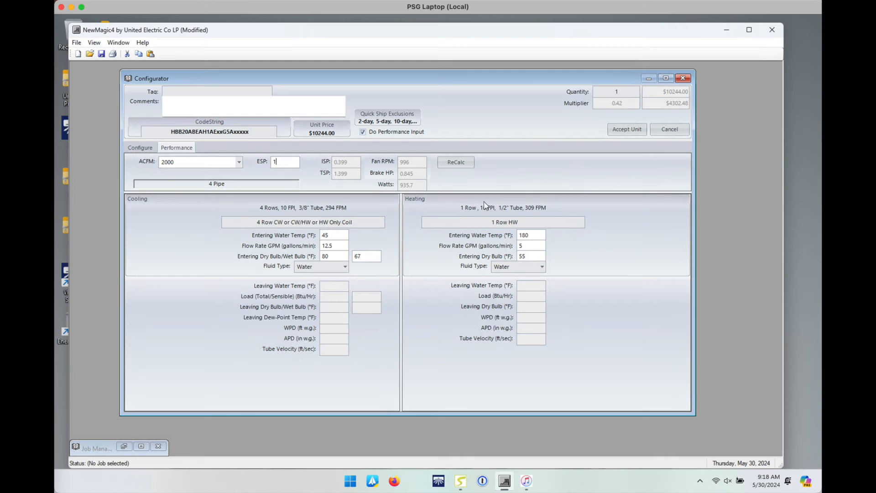
{"action": "double_click", "coordinate": [336, 255]}
{"action": "type", "text": "75.5"}
{"action": "key", "text": "Tab"}
{"action": "key", "text": "super+Tab"}
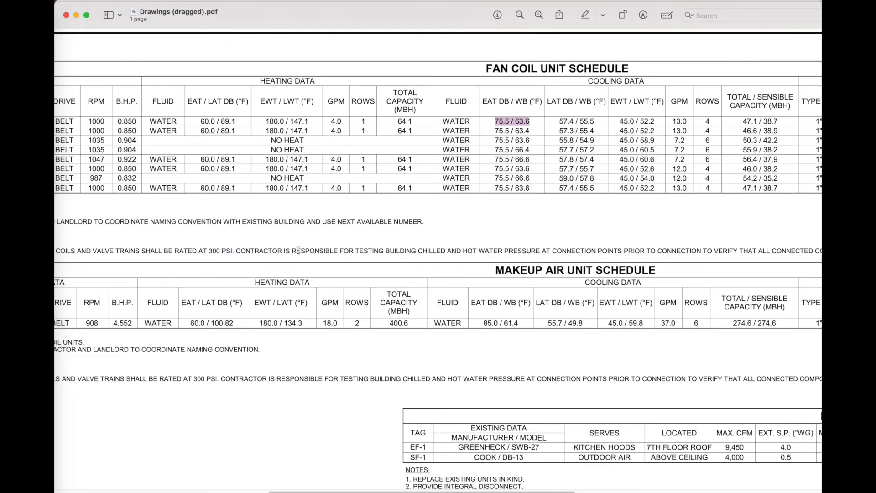
{"action": "key", "text": "super+Tab"}
{"action": "type", "text": "6"}
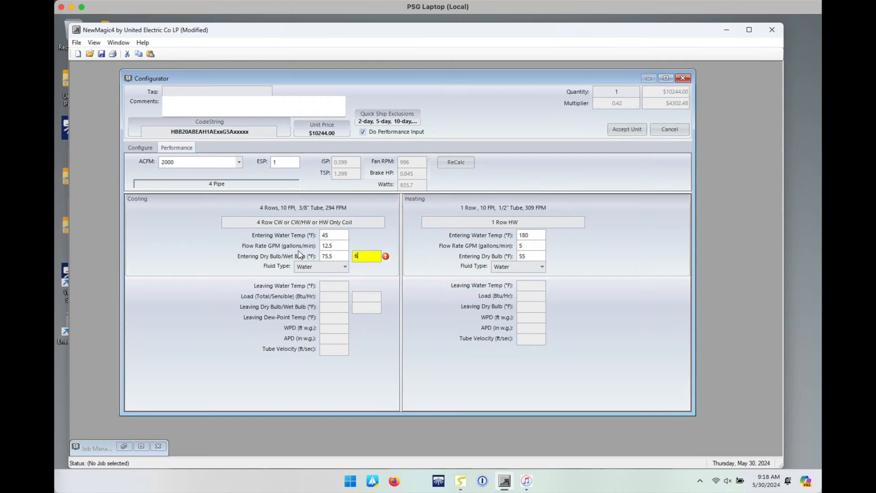
{"action": "type", "text": "3.6"}
Step: Set the cooling flow rate to 13 GPM, matching the schedule
{"action": "left_click_drag", "start_coordinate": [343, 245], "coordinate": [261, 251]}
{"action": "key", "text": "super+Tab"}
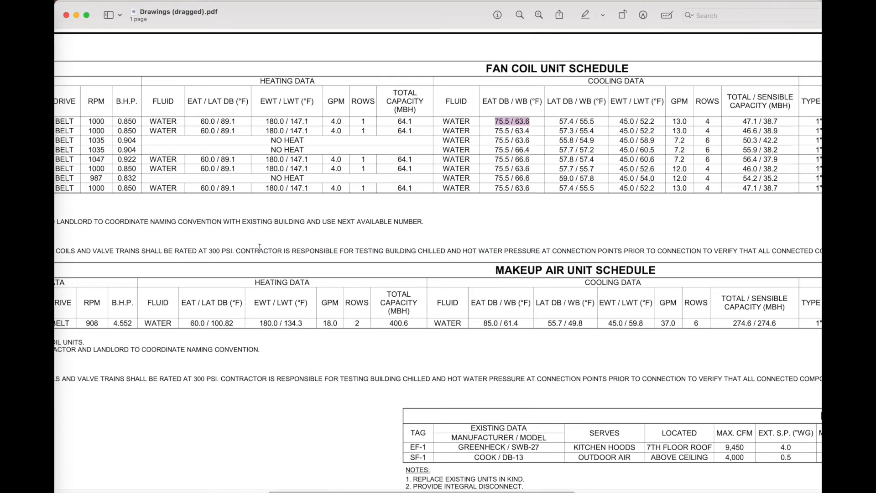
{"action": "key", "text": "super+Tab"}
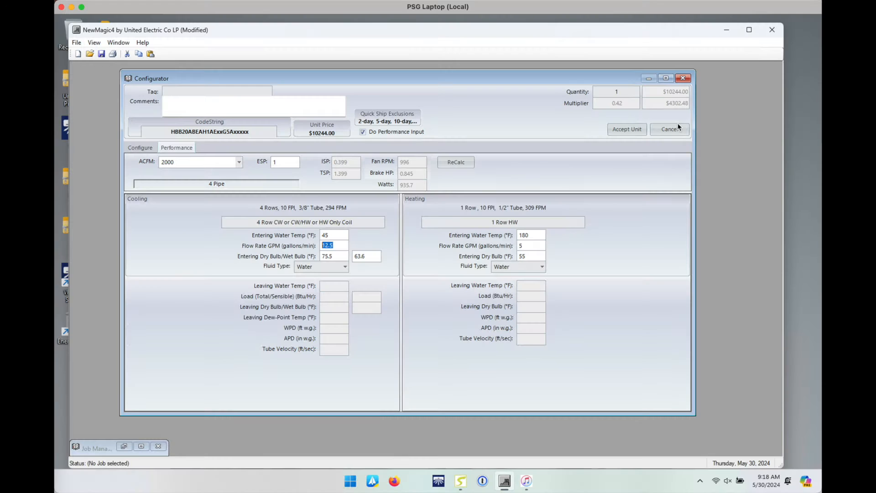
{"action": "type", "text": "13"}
{"action": "key", "text": "super+Tab"}
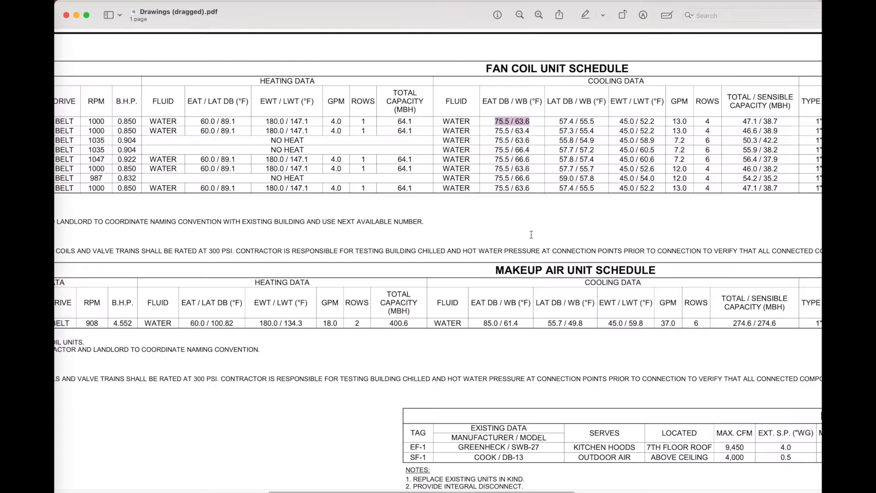
{"action": "scroll", "coordinate": [442, 135], "scroll_direction": "left", "scroll_amount": 5}
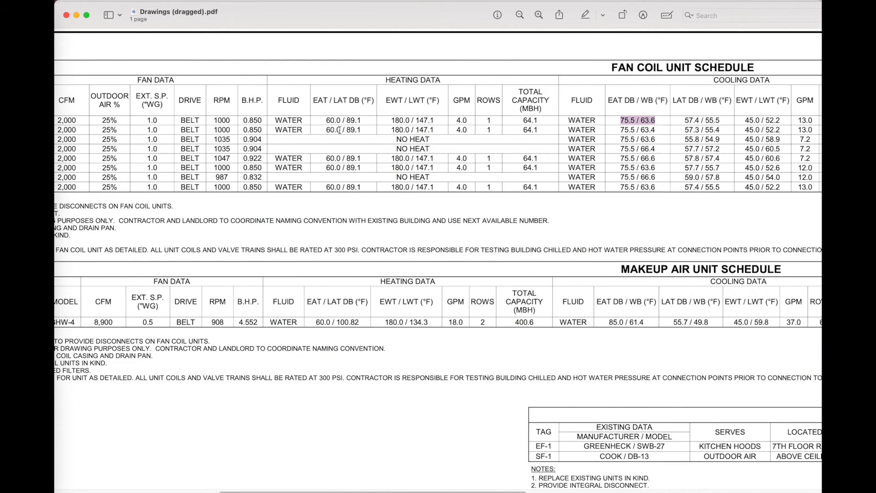
{"action": "key", "text": "super+Tab"}
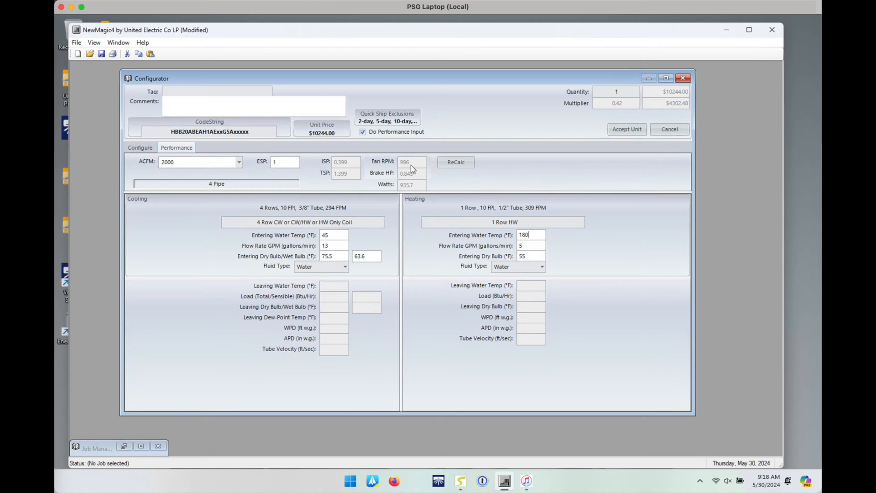
Step: Set heating entering dry bulb to 60 °F and recalculate: 64111 Btu/h heating, 47083 Btu/h cooling
{"action": "double_click", "coordinate": [531, 257]}
{"action": "type", "text": "6"}
{"action": "key", "text": "super+Tab"}
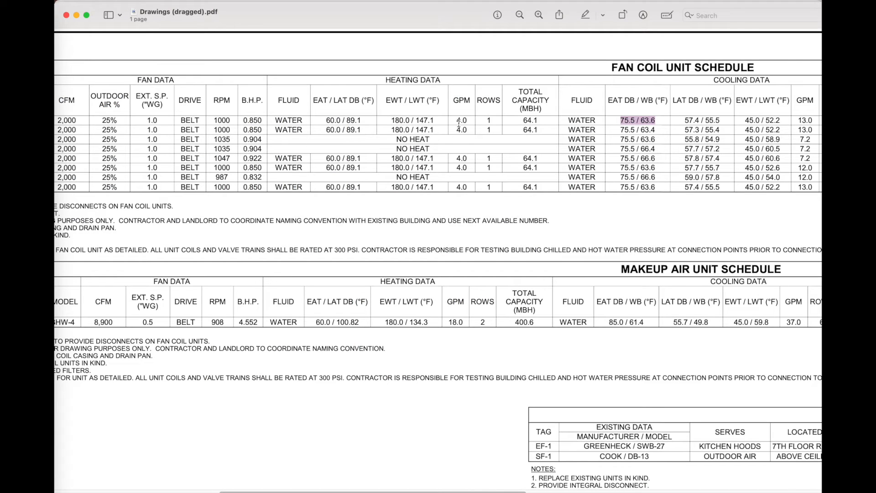
{"action": "key", "text": "super+Tab"}
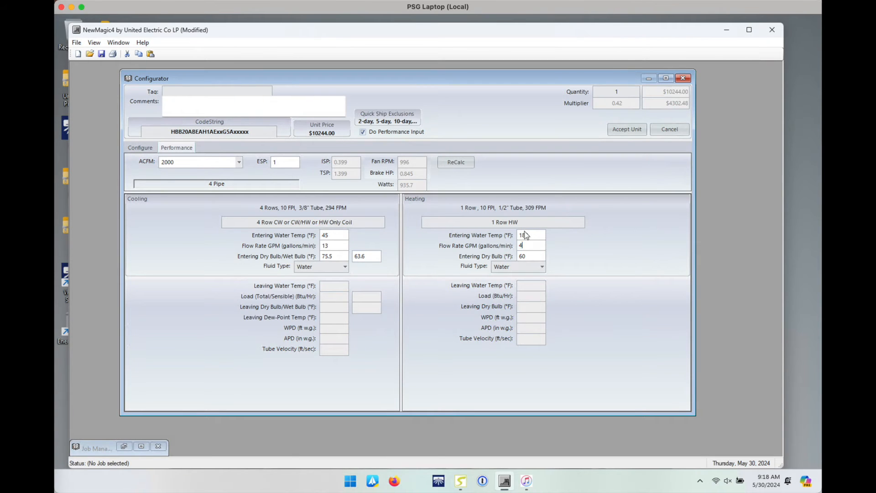
{"action": "left_click", "coordinate": [456, 163]}
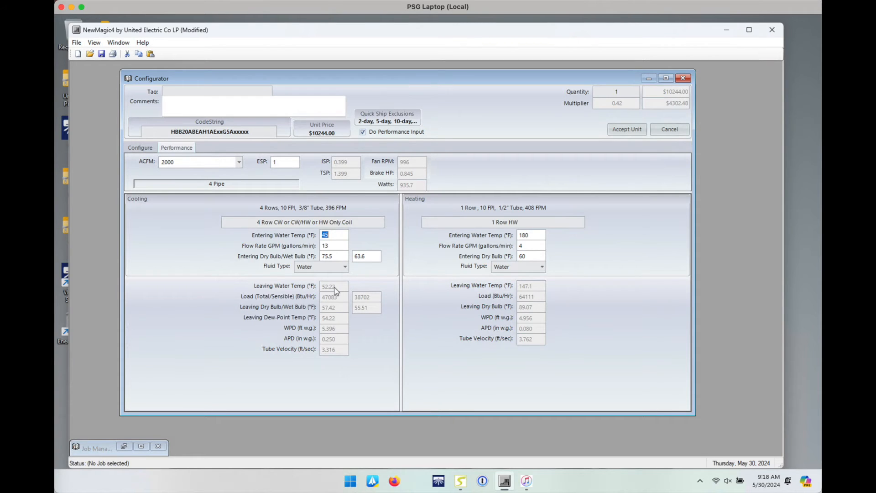
{"action": "key", "text": "super+Tab"}
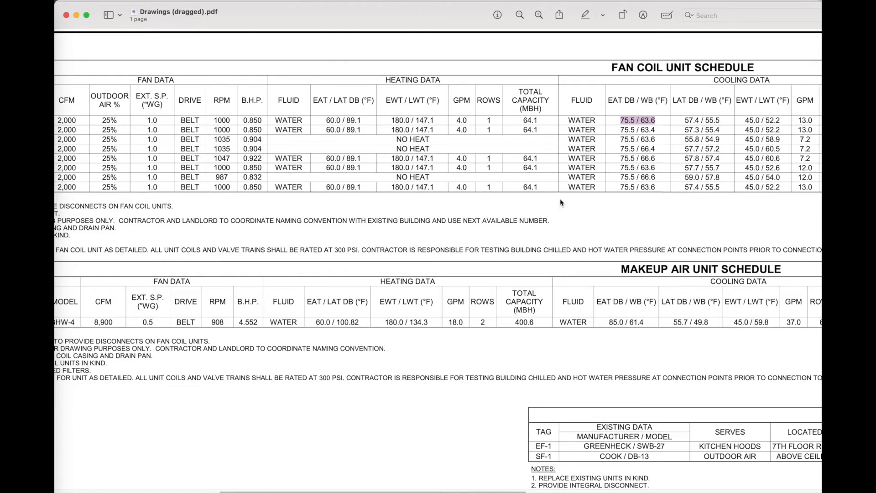
{"action": "scroll", "coordinate": [559, 202], "scroll_direction": "right", "scroll_amount": 5}
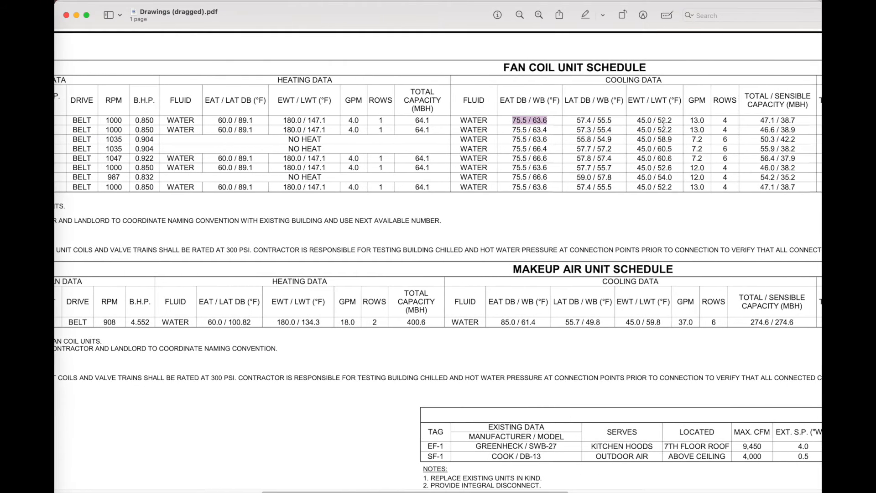
{"action": "scroll", "coordinate": [647, 122], "scroll_direction": "right", "scroll_amount": 2}
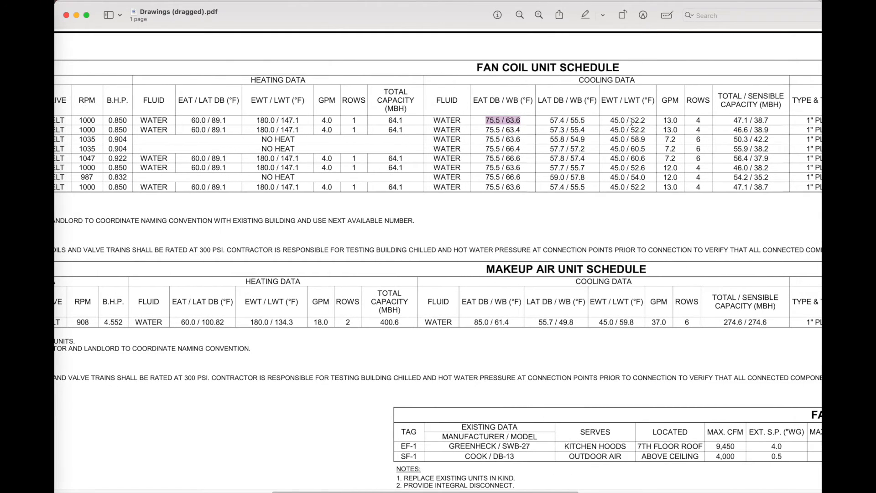
{"action": "left_click_drag", "start_coordinate": [630, 121], "coordinate": [647, 120]}
{"action": "scroll", "coordinate": [675, 146], "scroll_direction": "right", "scroll_amount": 2}
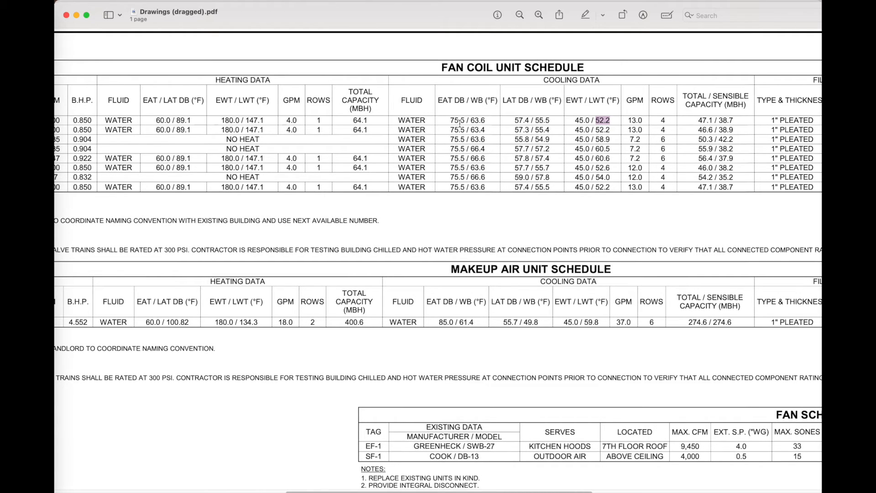
{"action": "key", "text": "super+Tab"}
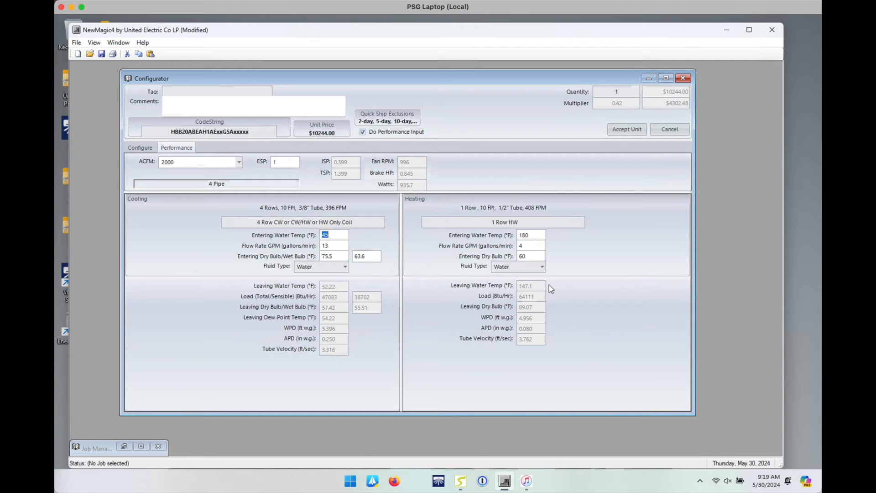
{"action": "key", "text": "super+Tab"}
{"action": "scroll", "coordinate": [296, 122], "scroll_direction": "left", "scroll_amount": 2}
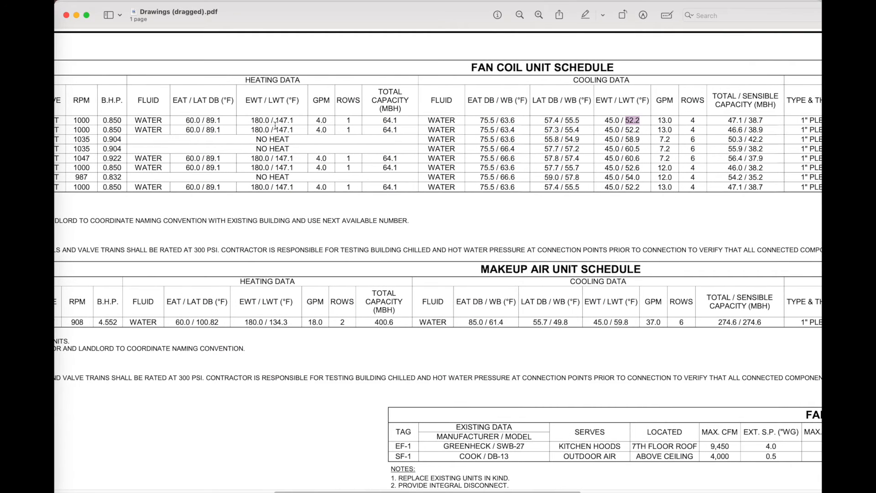
{"action": "scroll", "coordinate": [296, 122], "scroll_direction": "left", "scroll_amount": 3}
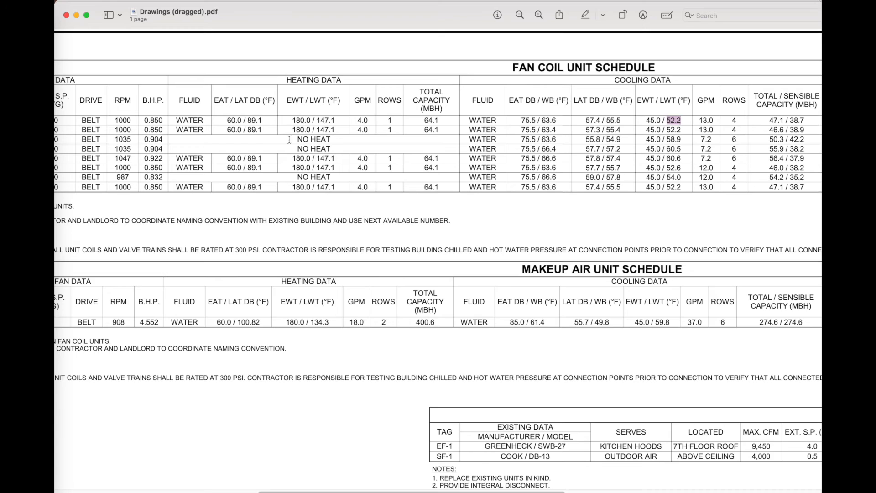
{"action": "scroll", "coordinate": [291, 131], "scroll_direction": "left", "scroll_amount": 4}
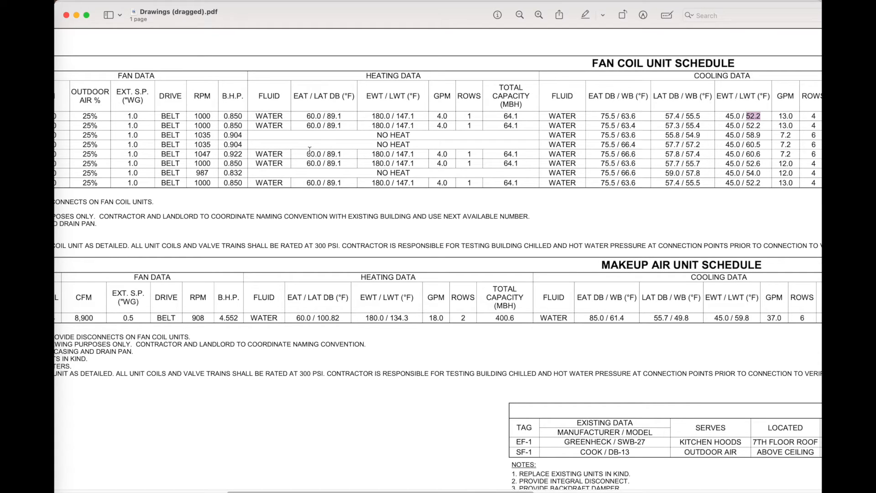
{"action": "scroll", "coordinate": [421, 150], "scroll_direction": "right", "scroll_amount": 5}
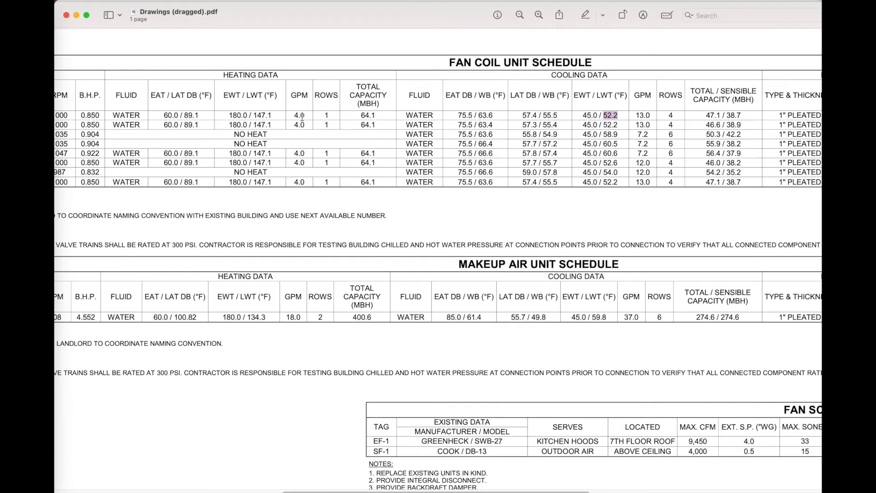
{"action": "scroll", "coordinate": [516, 98], "scroll_direction": "right", "scroll_amount": 2}
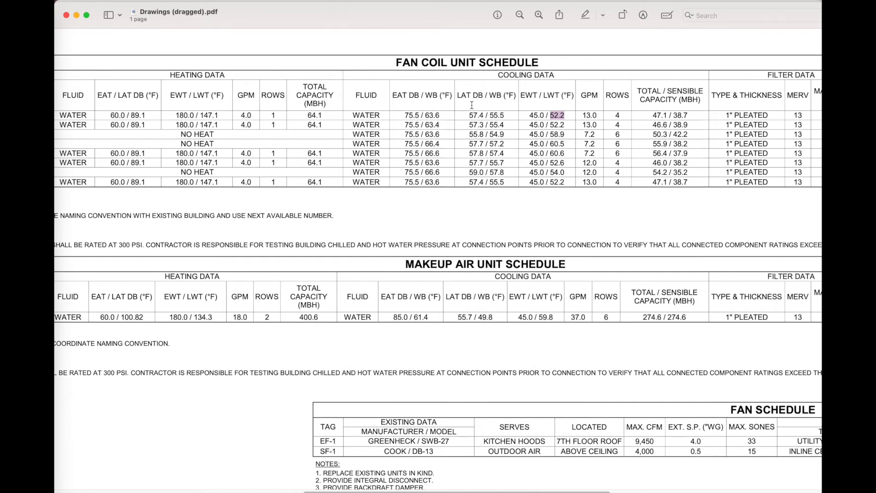
{"action": "key", "text": "super+Tab"}
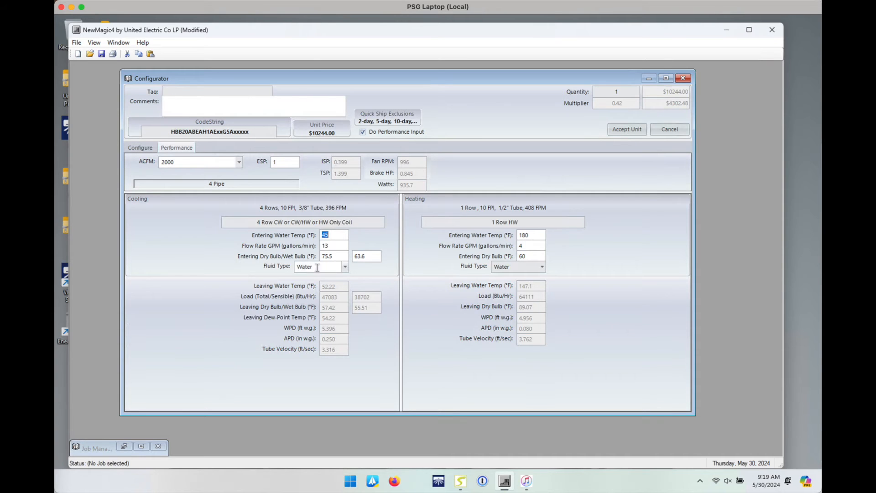
Step: Try accepting the unit, dismiss the incomplete-configuration warning, and list the Insulation Type choices
{"action": "left_click", "coordinate": [624, 129]}
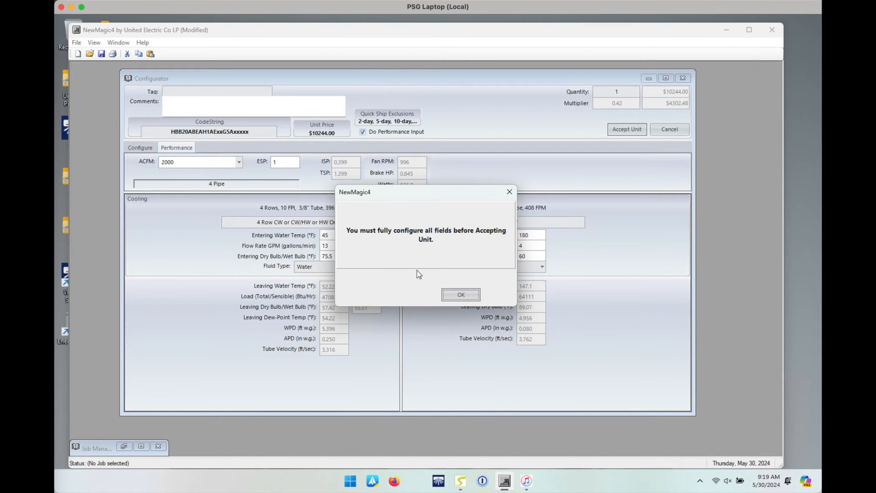
{"action": "left_click", "coordinate": [460, 294]}
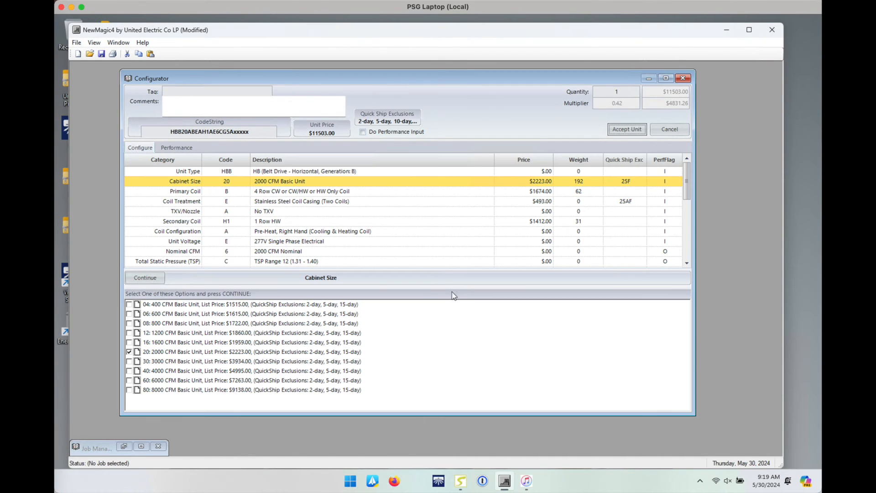
{"action": "left_click_drag", "start_coordinate": [687, 183], "coordinate": [686, 224]}
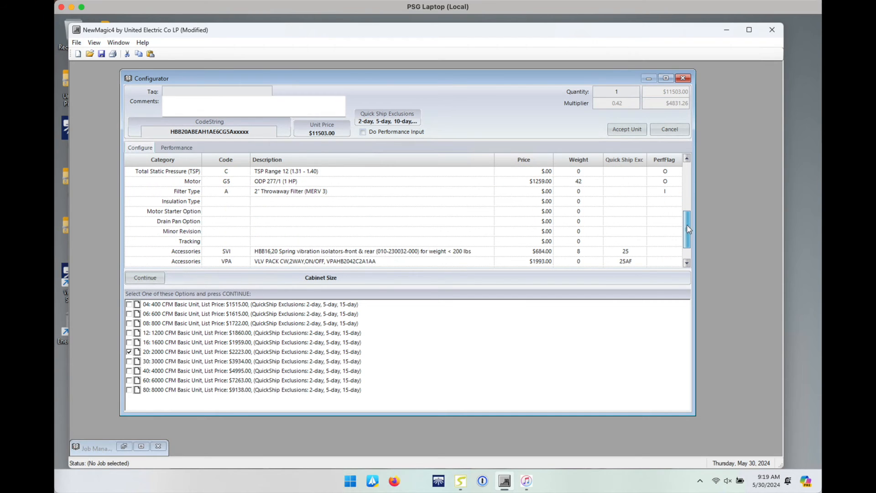
{"action": "left_click", "coordinate": [301, 202]}
{"action": "left_click", "coordinate": [153, 304]}
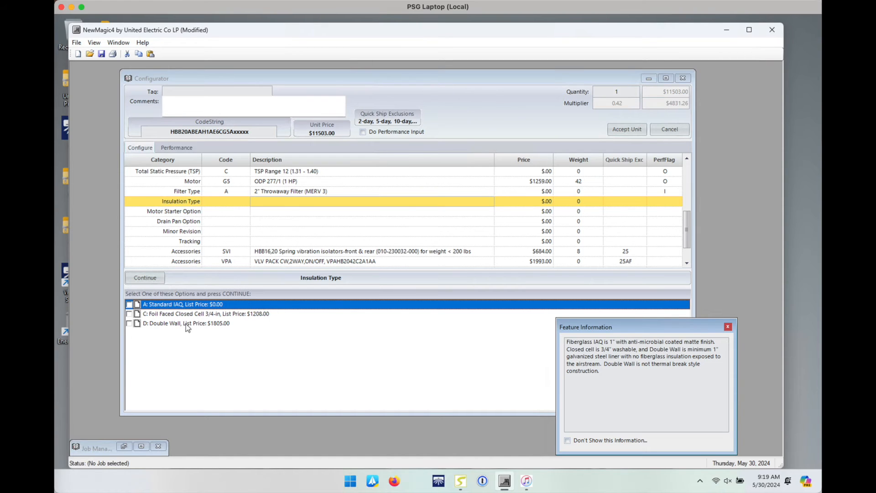
Step: Choose Standard IAQ insulation and the Motor Start/Stop Station, checking specs in the schedule PDF
{"action": "double_click", "coordinate": [197, 305]}
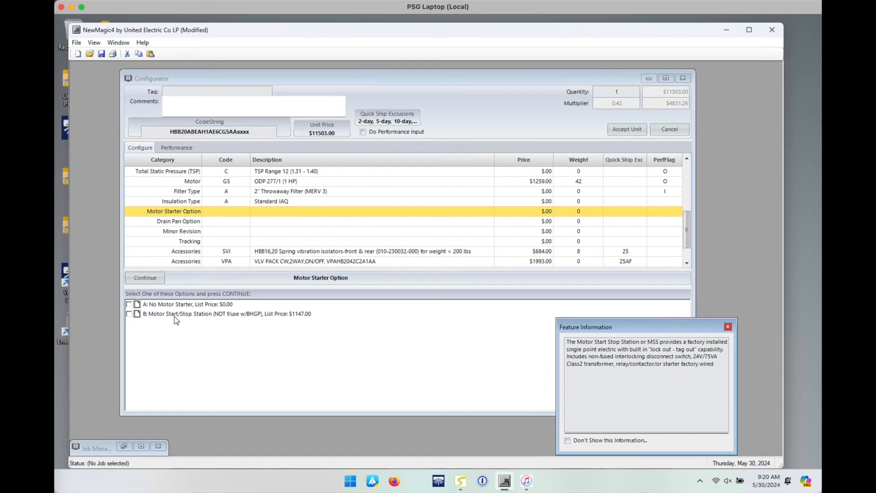
{"action": "double_click", "coordinate": [202, 314]}
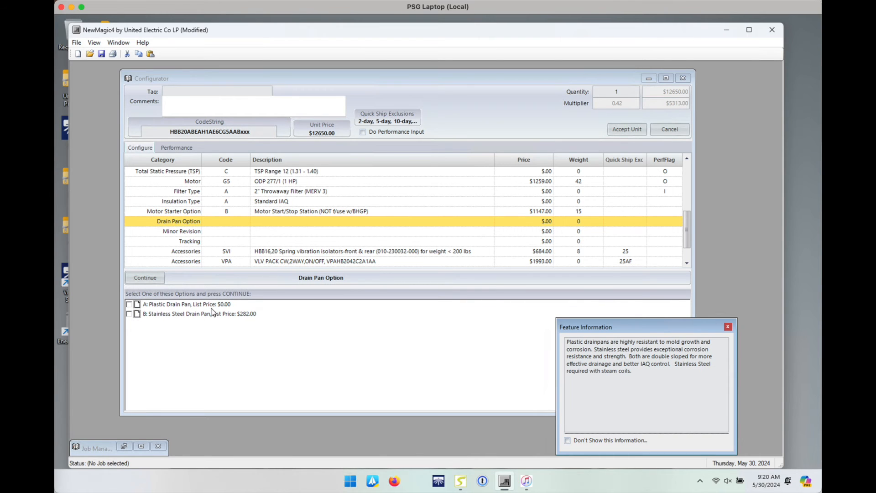
{"action": "key", "text": "super+Tab"}
{"action": "scroll", "coordinate": [359, 269], "scroll_direction": "left", "scroll_amount": 5}
{"action": "scroll", "coordinate": [365, 271], "scroll_direction": "left", "scroll_amount": 3}
{"action": "key", "text": "super+Tab"}
Step: Pick Stainless Steel Drain Pan, HB Minor Revision and Magic Aire 2-15-2024 tracking, then accept the unit
{"action": "double_click", "coordinate": [220, 316]}
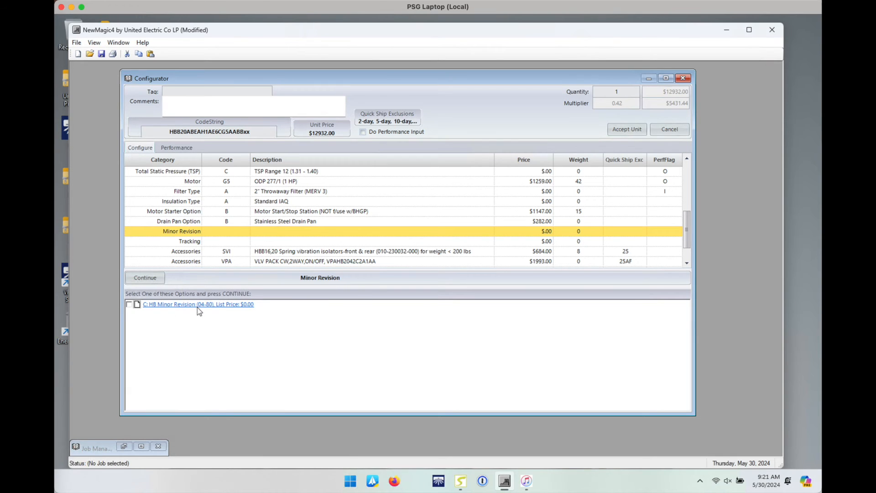
{"action": "double_click", "coordinate": [161, 305]}
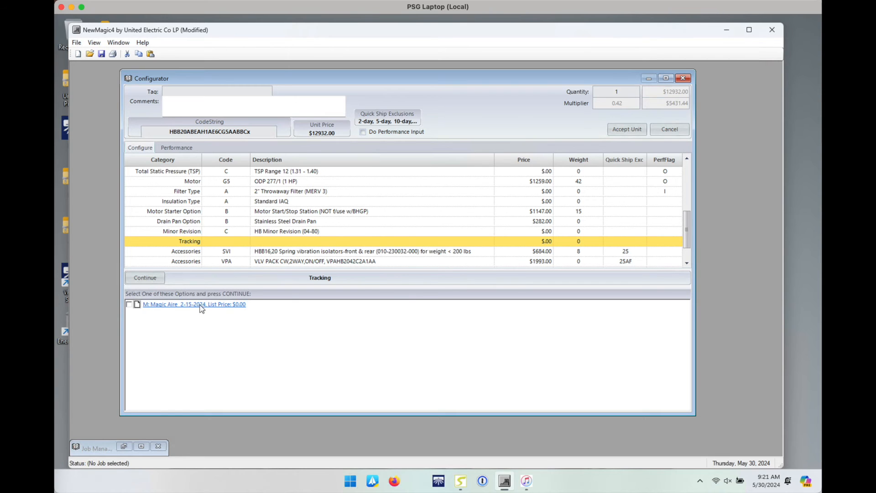
{"action": "double_click", "coordinate": [208, 304]}
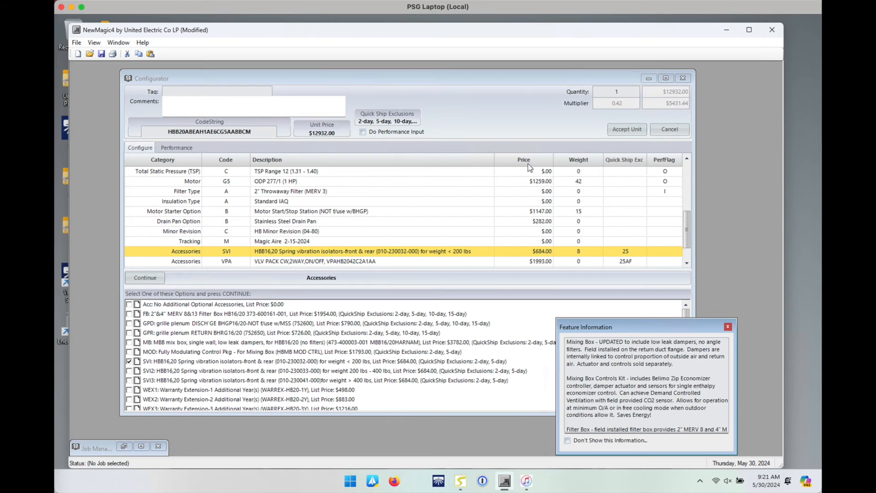
{"action": "left_click", "coordinate": [626, 130]}
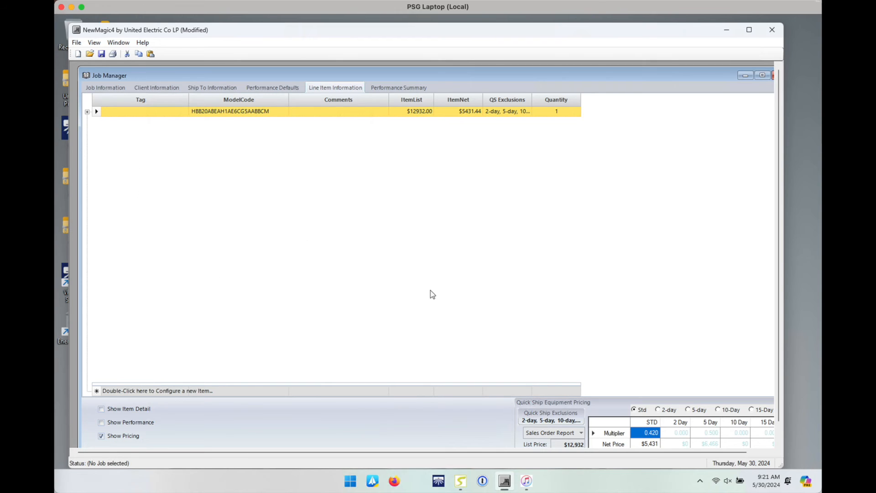
Step: Save the job as 'Demo - 05-30-2024' in the Projects > STK folder
{"action": "left_click", "coordinate": [101, 54]}
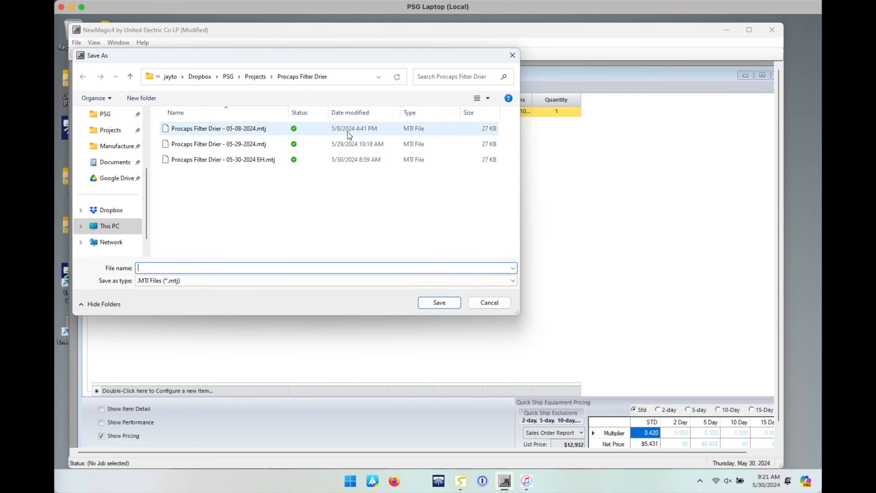
{"action": "left_click", "coordinate": [258, 84]}
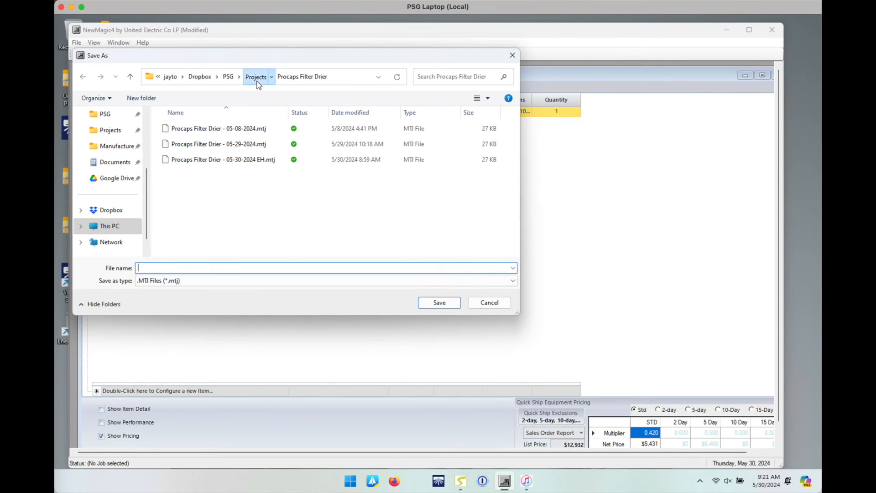
{"action": "double_click", "coordinate": [197, 127]}
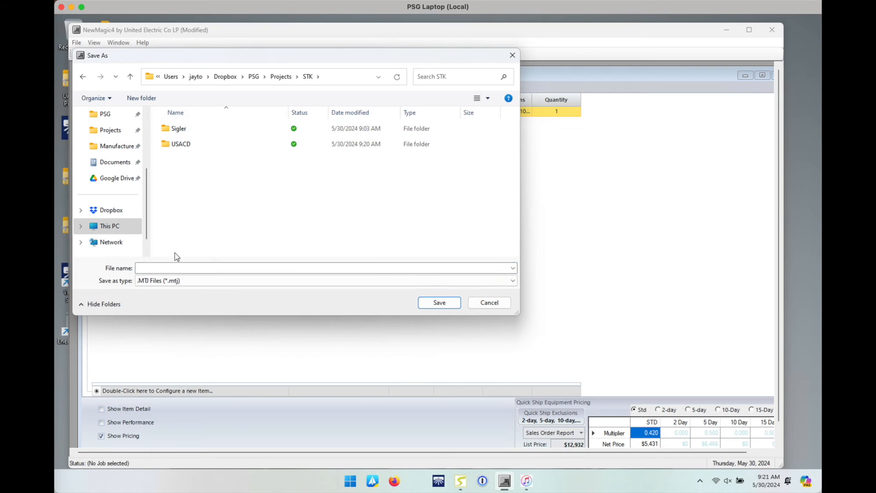
{"action": "left_click", "coordinate": [166, 268]}
{"action": "type", "text": "De"}
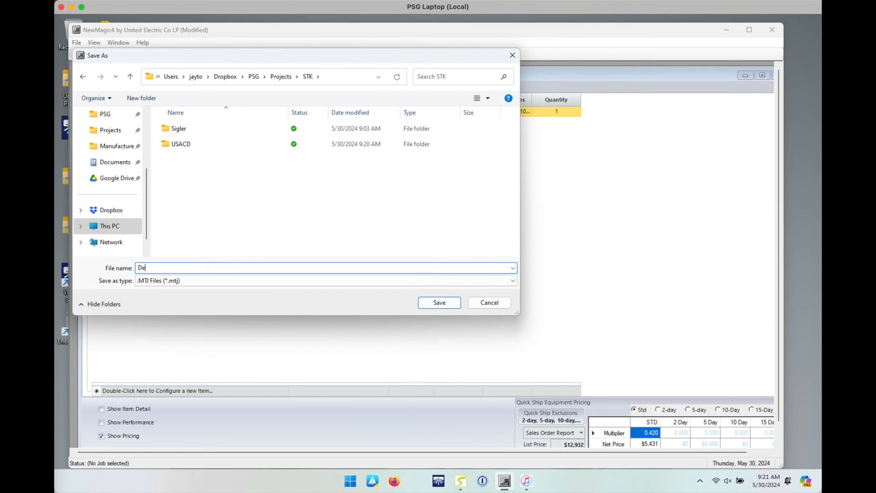
{"action": "type", "text": "mo - 05-30-2024"}
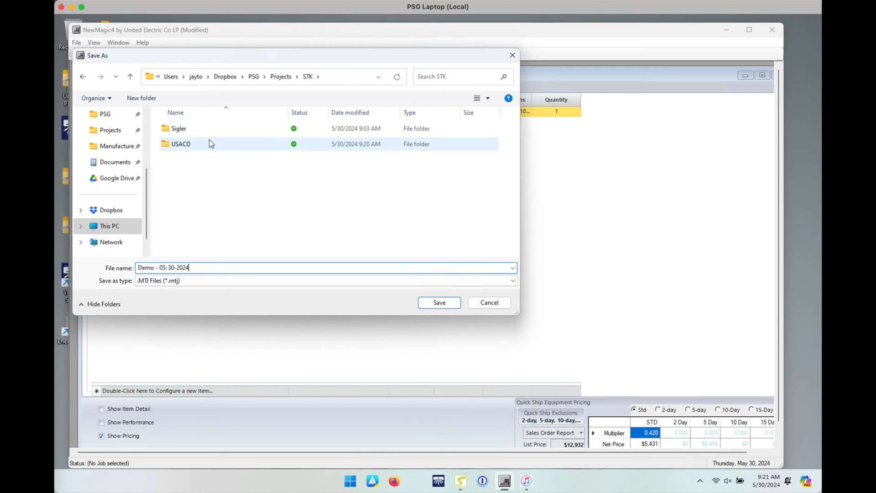
{"action": "left_click", "coordinate": [432, 304]}
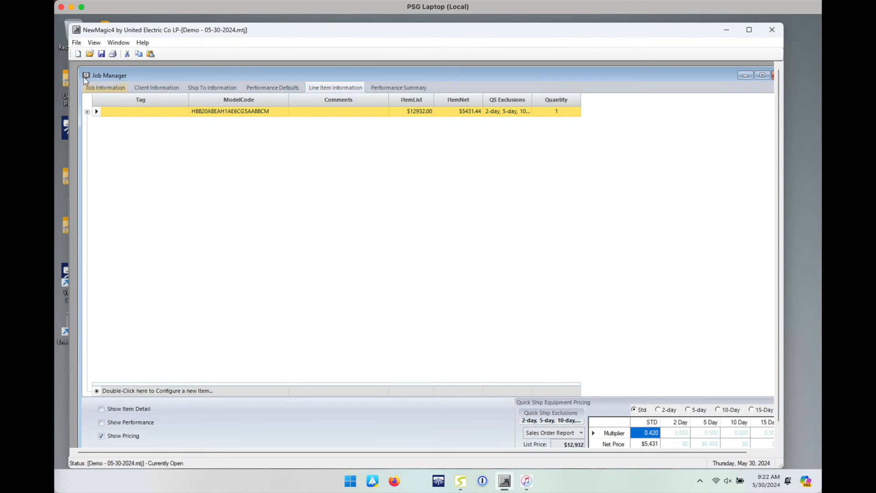
Step: Open the Sales Order print preview, cancelling the Freight Charges prompt
{"action": "left_click", "coordinate": [76, 43]}
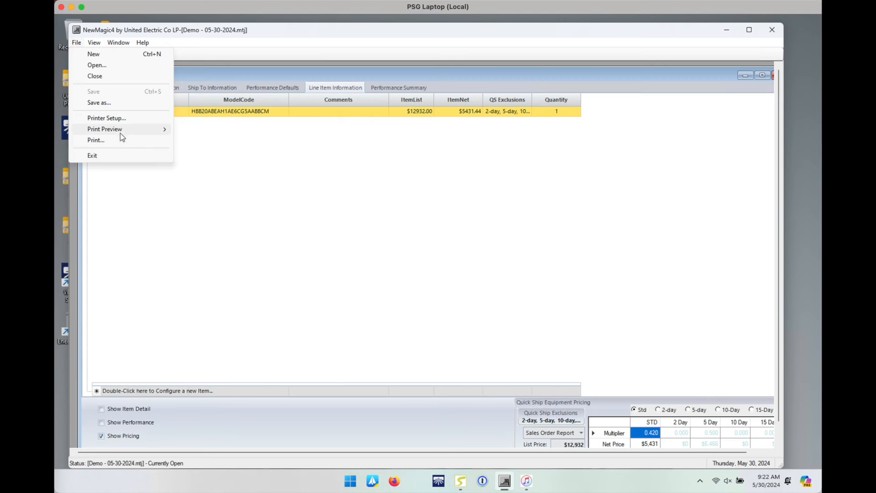
{"action": "mouse_move", "coordinate": [120, 130]}
{"action": "left_click", "coordinate": [202, 130]}
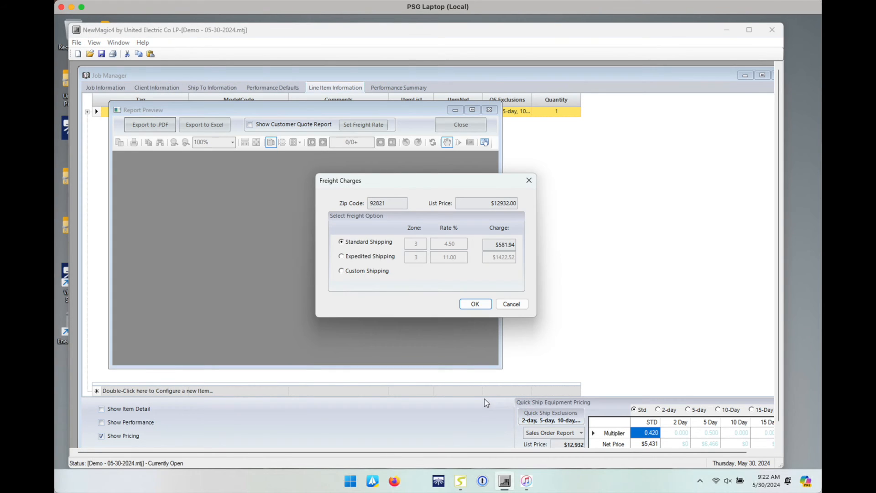
{"action": "left_click", "coordinate": [520, 305]}
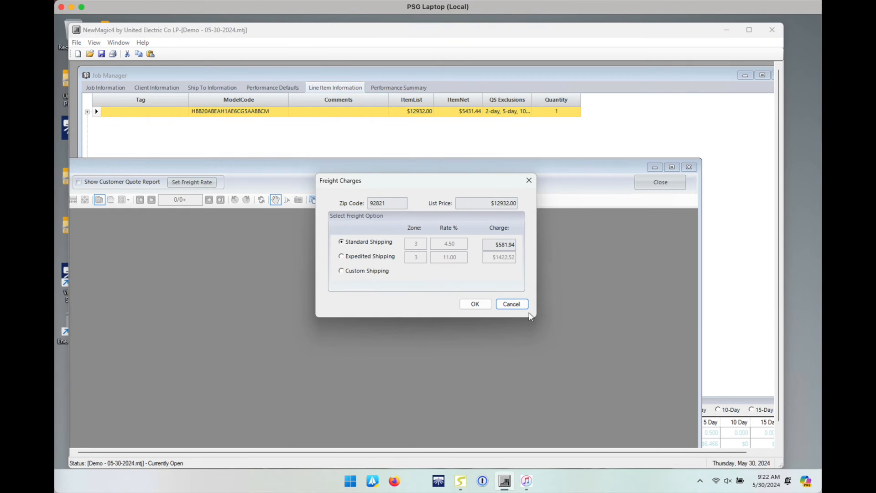
Step: Close the report preview and change the STD multiplier from 0.420 to 0.392
{"action": "left_click", "coordinate": [505, 304]}
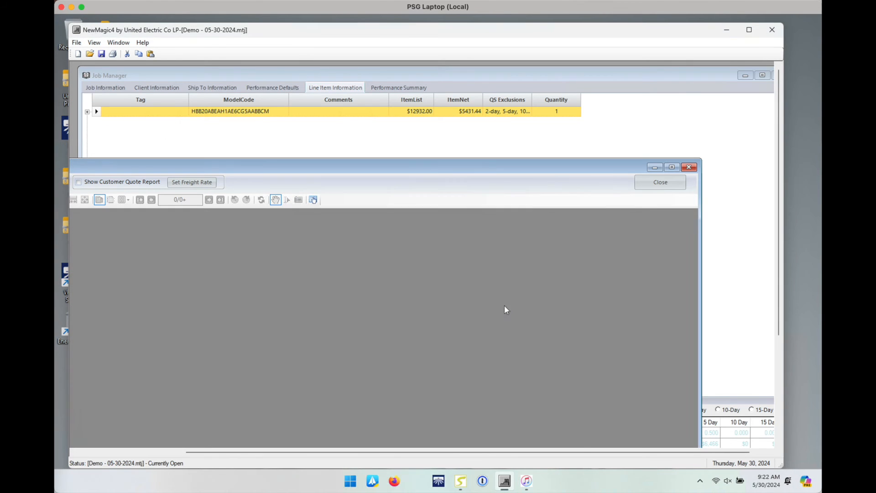
{"action": "left_click", "coordinate": [660, 182]}
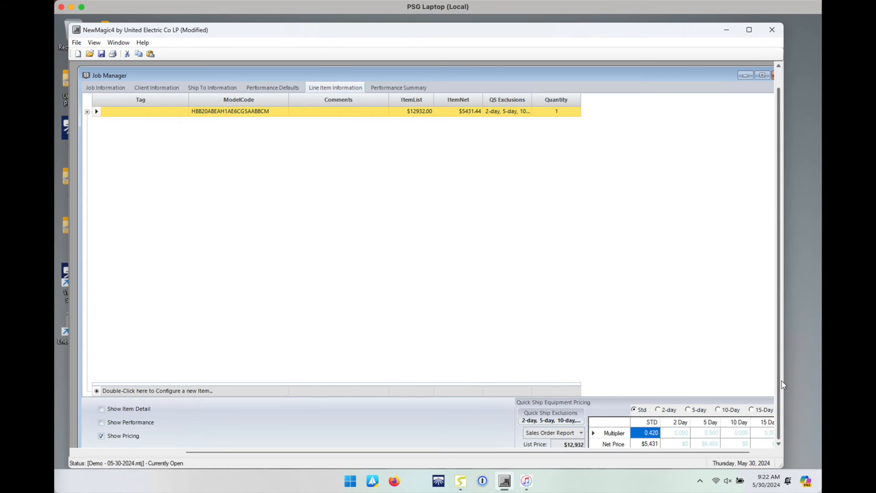
{"action": "scroll", "coordinate": [783, 384], "scroll_direction": "down", "scroll_amount": 2}
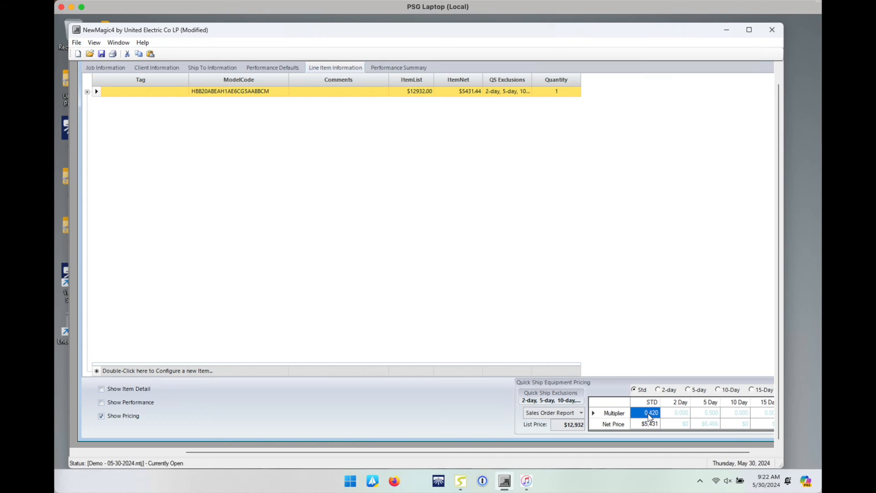
{"action": "left_click", "coordinate": [649, 415]}
{"action": "key", "text": "BackSpace"}
{"action": "type", "text": ".392"}
{"action": "key", "text": "Tab"}
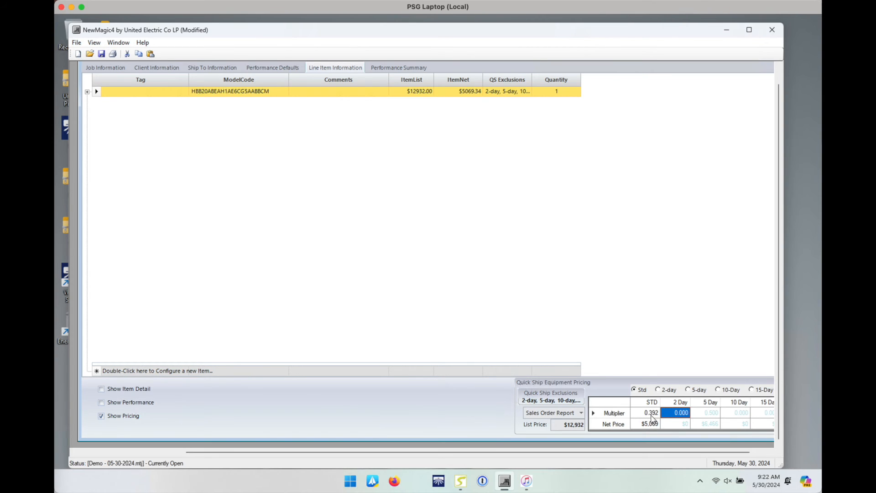
{"action": "left_click", "coordinate": [652, 416]}
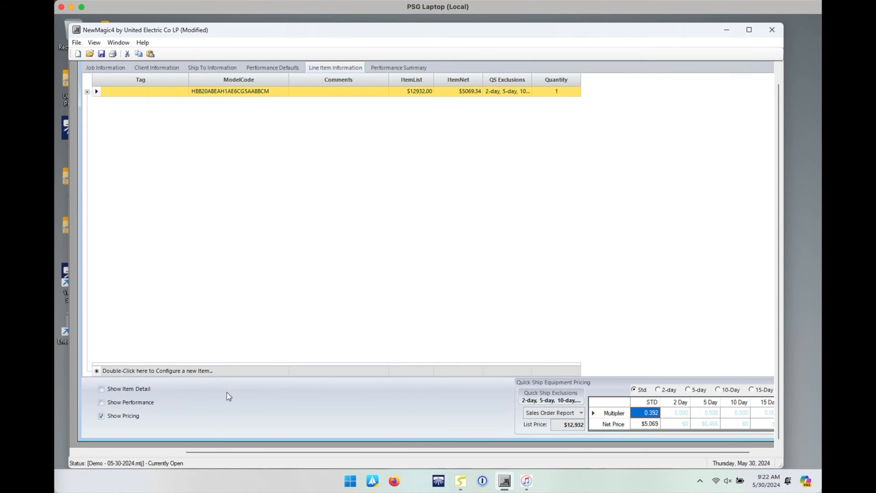
Step: Preview the Sales Order report again and check the freight Zip Code field
{"action": "left_click", "coordinate": [77, 44]}
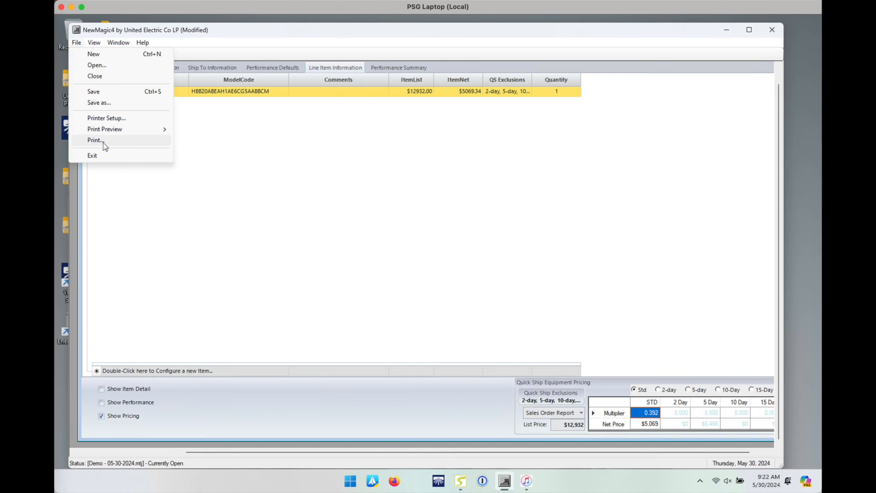
{"action": "mouse_move", "coordinate": [105, 129]}
{"action": "left_click", "coordinate": [196, 129]}
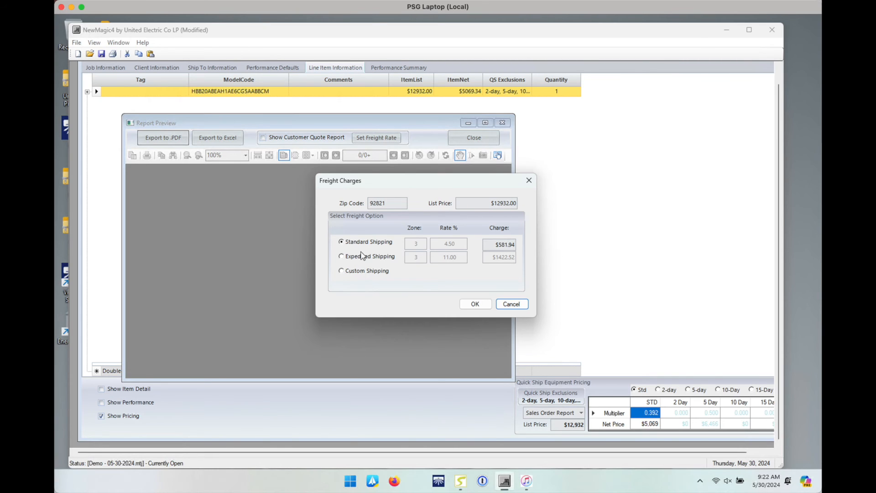
{"action": "left_click", "coordinate": [386, 201]}
Step: Accept Standard Shipping freight and view the report's page 2 with the totals
{"action": "left_click", "coordinate": [475, 305]}
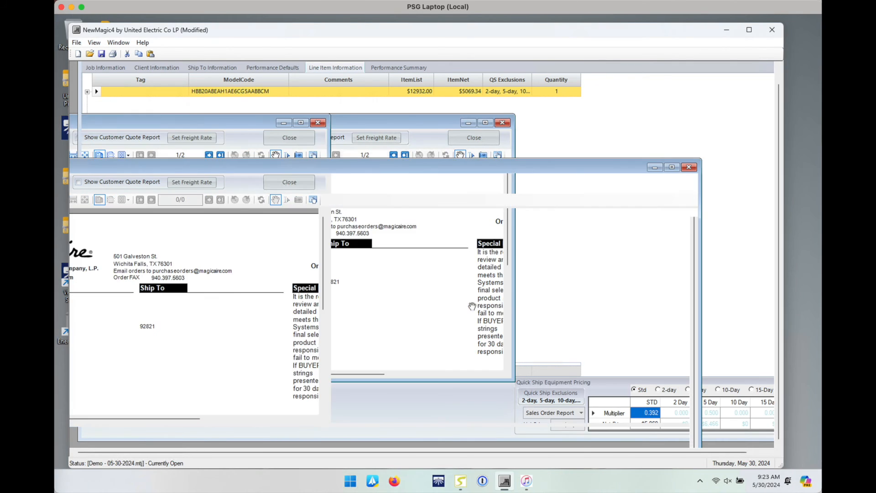
{"action": "double_click", "coordinate": [287, 168]}
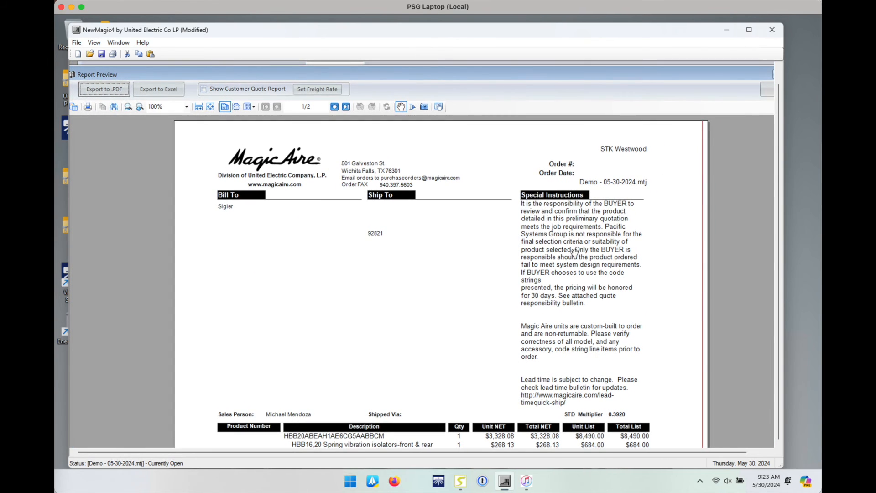
{"action": "scroll", "coordinate": [574, 252], "scroll_direction": "down", "scroll_amount": 1}
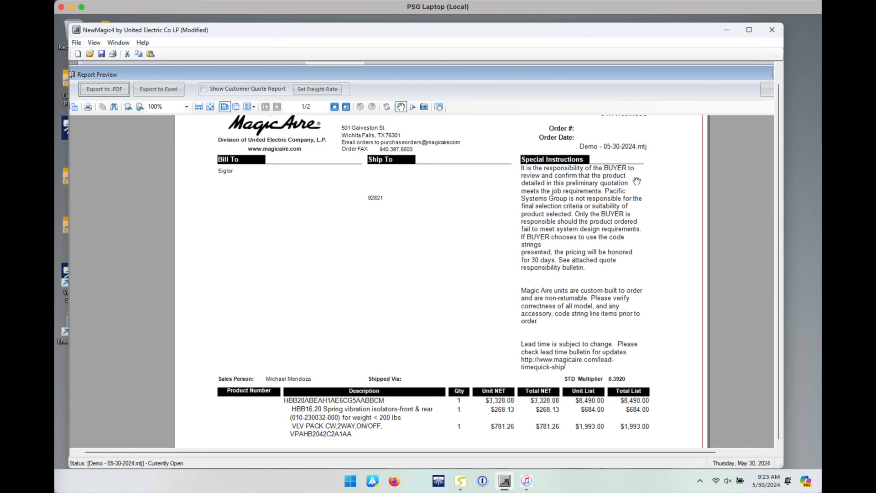
{"action": "left_click_drag", "start_coordinate": [779, 144], "coordinate": [776, 290]}
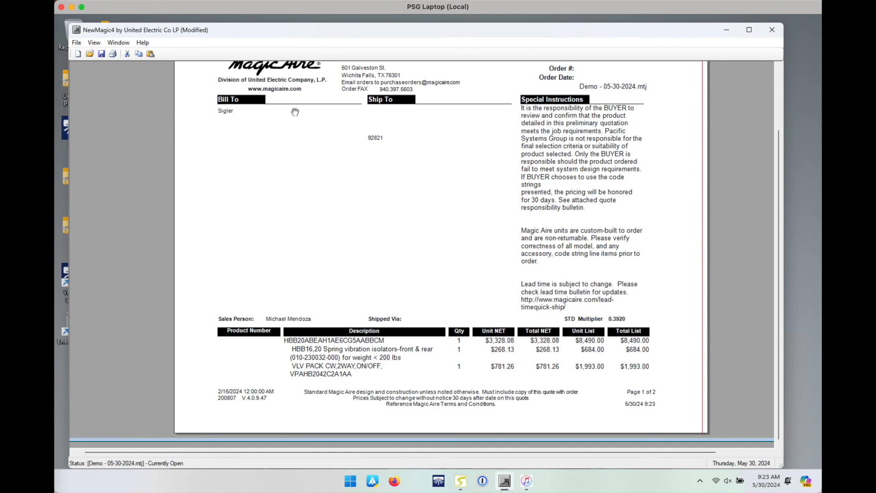
{"action": "left_click", "coordinate": [777, 90]}
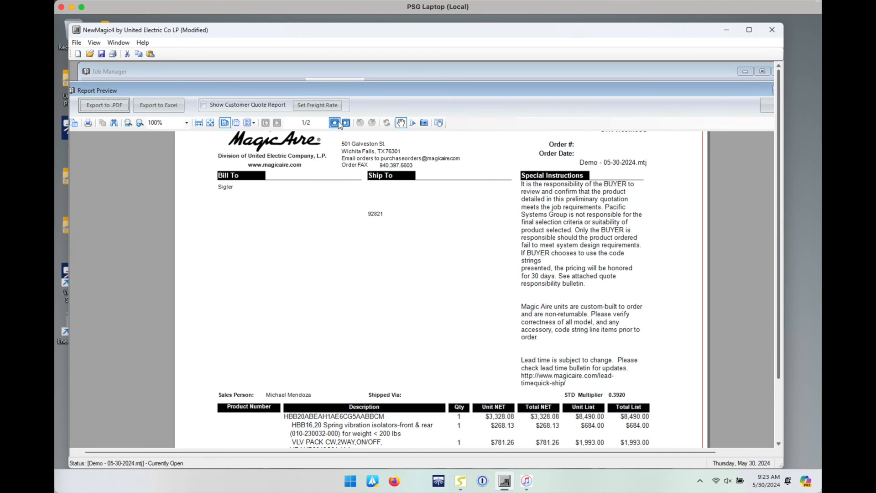
{"action": "left_click", "coordinate": [335, 123]}
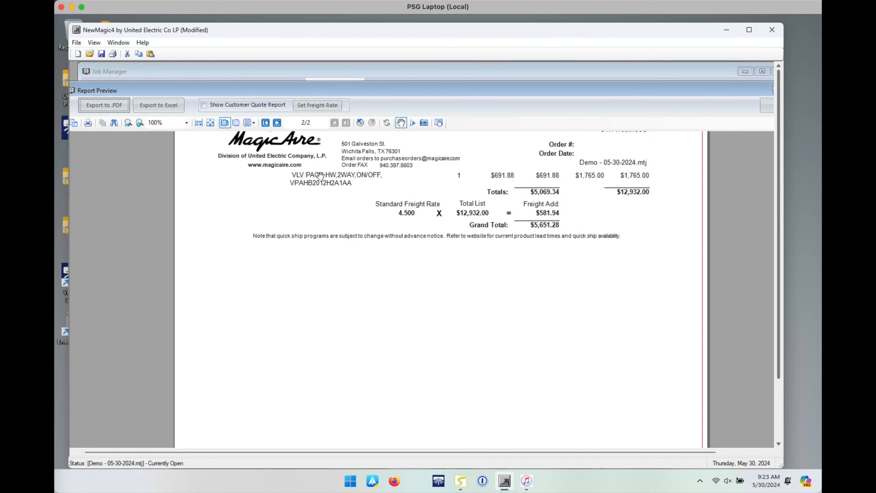
Step: Export the report to PDF as 'Demo Pricing - 05-30-2024' and close the preview
{"action": "left_click", "coordinate": [118, 106]}
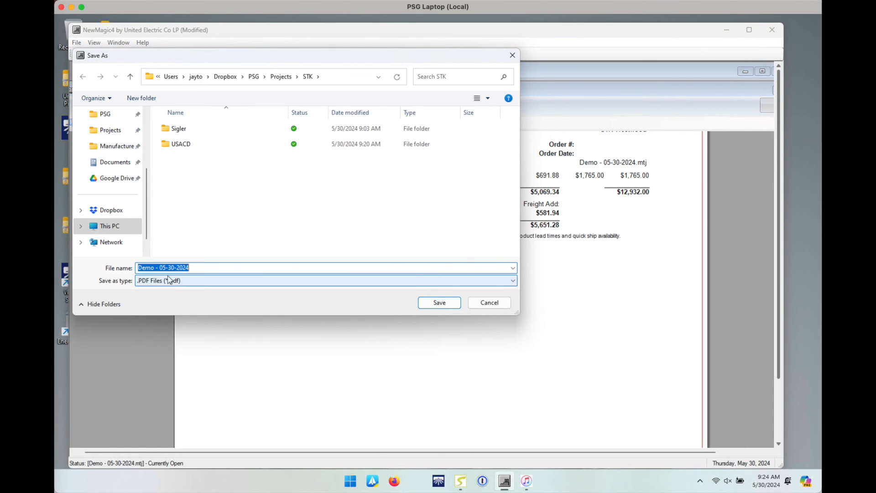
{"action": "left_click", "coordinate": [153, 267]}
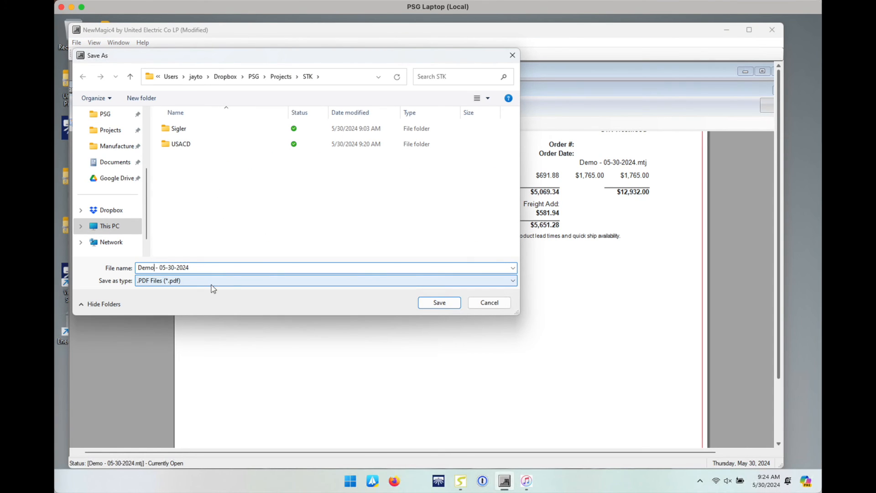
{"action": "type", "text": "Pricing"}
{"action": "key", "text": "Return"}
{"action": "left_click", "coordinate": [764, 108]}
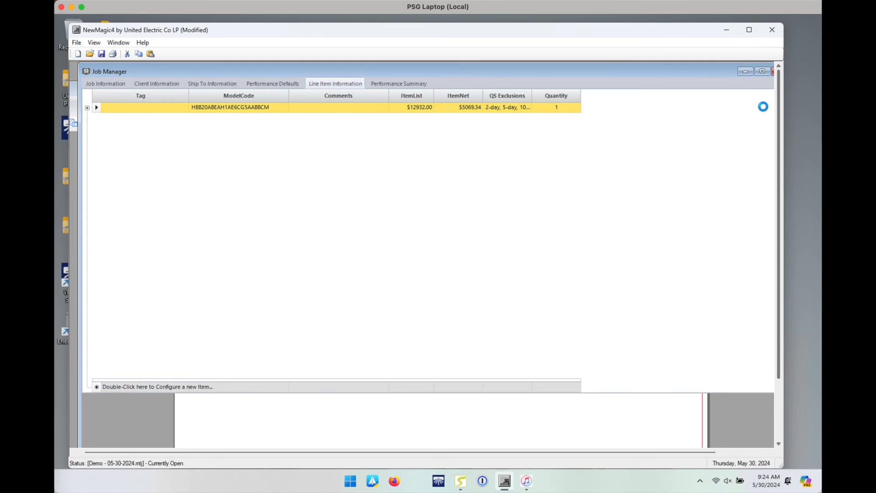
Step: Turn off Show Pricing and preview the Job Details report without prices
{"action": "left_click", "coordinate": [78, 44]}
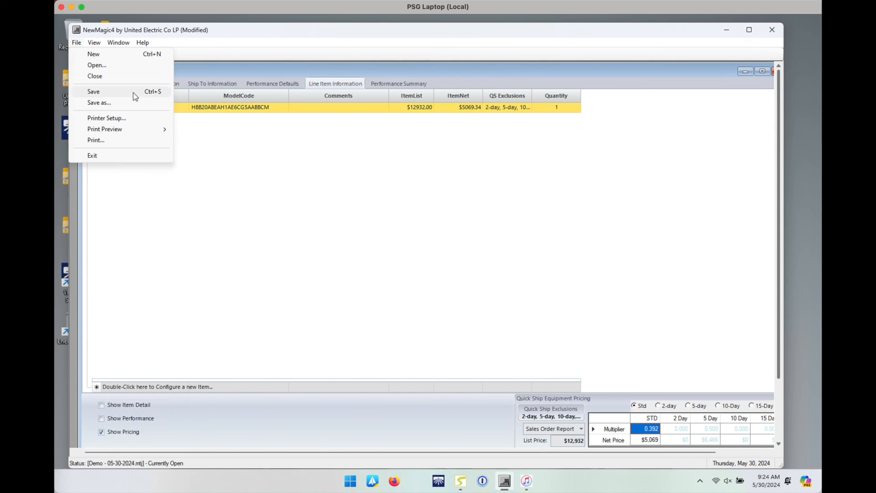
{"action": "mouse_move", "coordinate": [151, 130]}
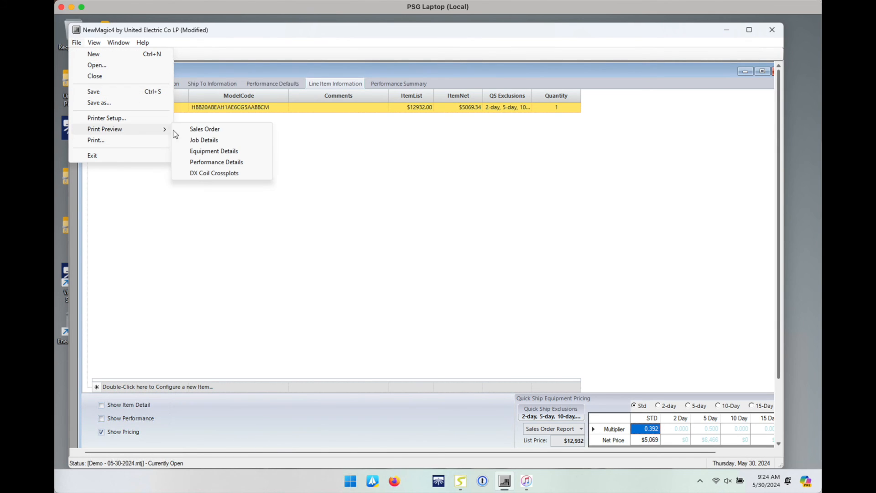
{"action": "left_click", "coordinate": [203, 141]}
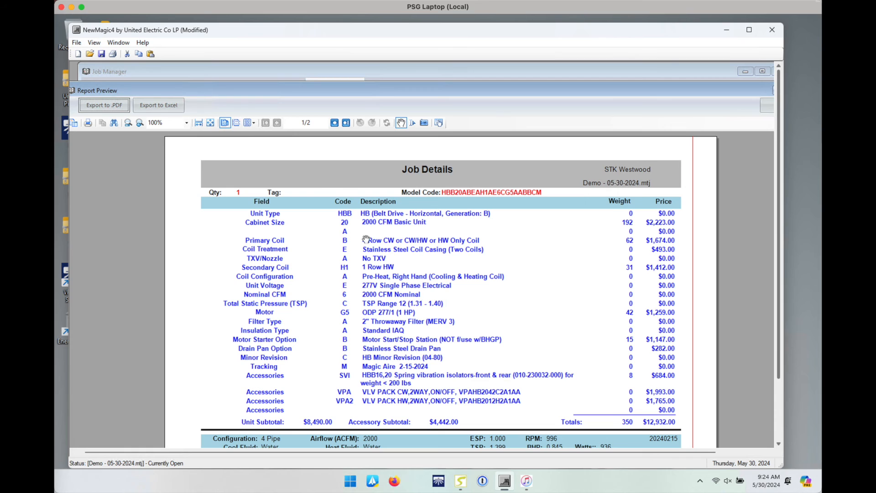
{"action": "left_click", "coordinate": [762, 104]}
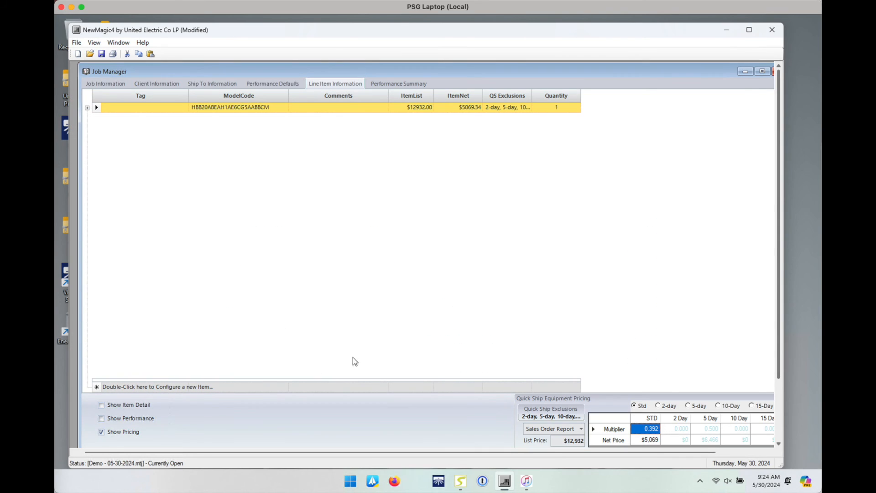
{"action": "left_click", "coordinate": [101, 431]}
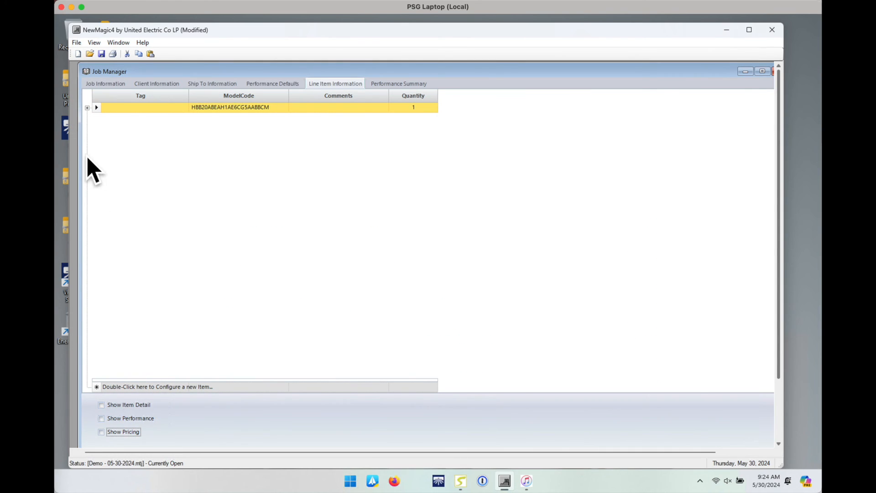
{"action": "left_click", "coordinate": [76, 43]}
{"action": "mouse_move", "coordinate": [114, 127]}
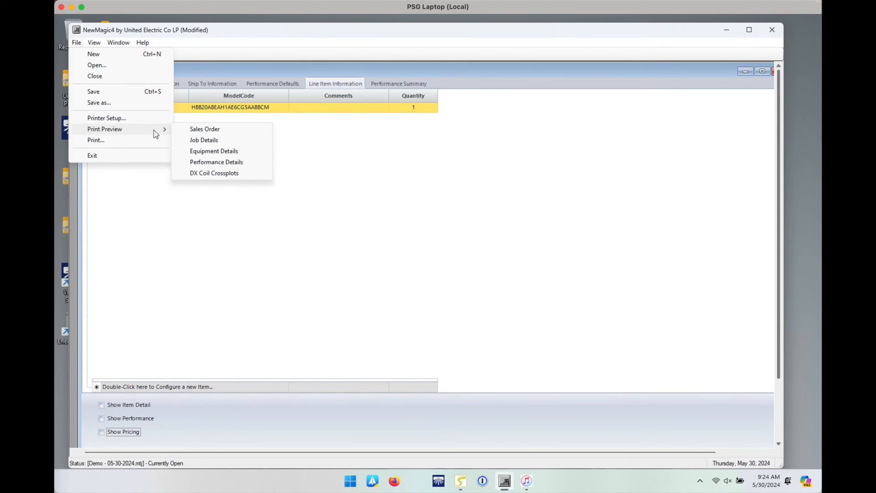
{"action": "left_click", "coordinate": [205, 141]}
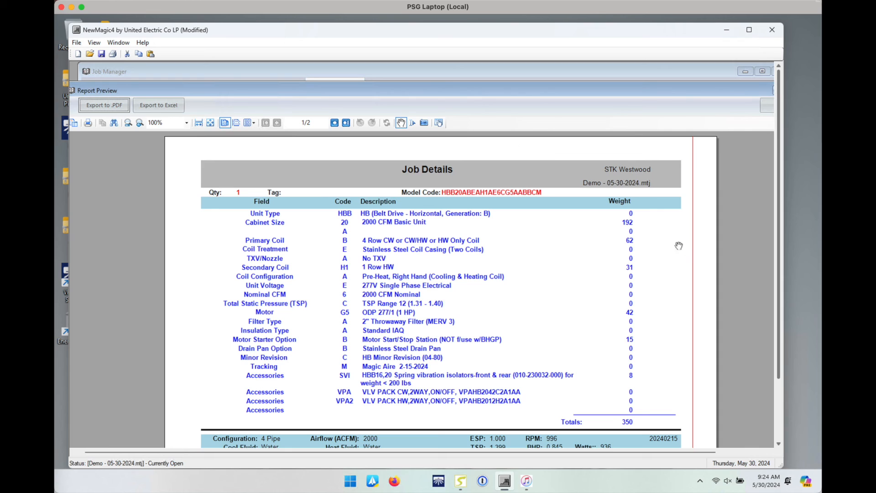
{"action": "left_click_drag", "start_coordinate": [778, 158], "coordinate": [779, 221]}
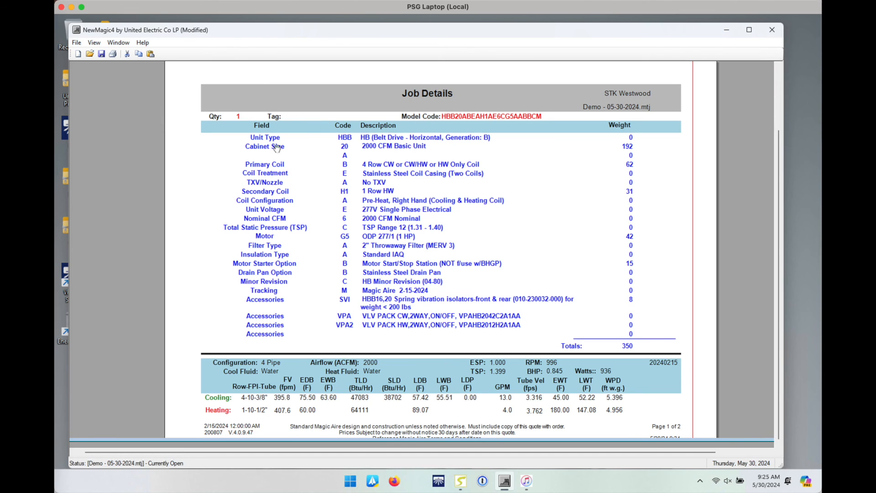
Step: Export the Job Details report to PDF as 'Demo Selection - 05-30-2024'
{"action": "left_click", "coordinate": [778, 87]}
{"action": "left_click", "coordinate": [117, 108]}
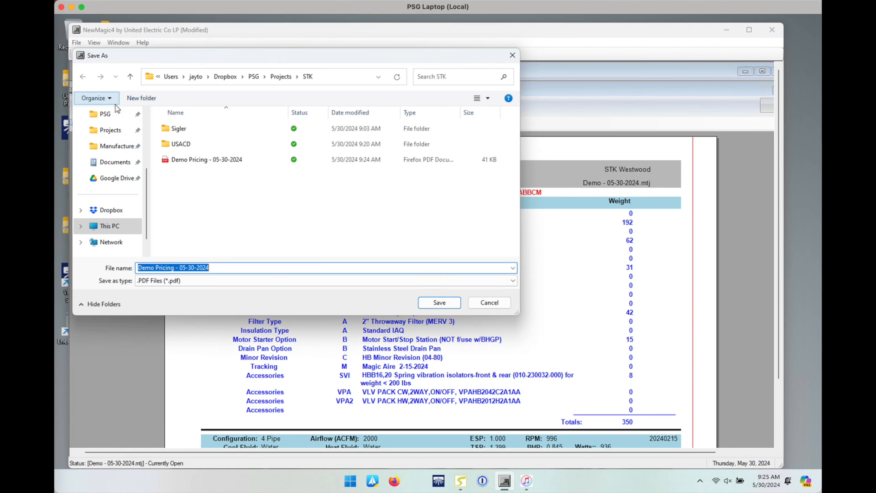
{"action": "double_click", "coordinate": [156, 268]}
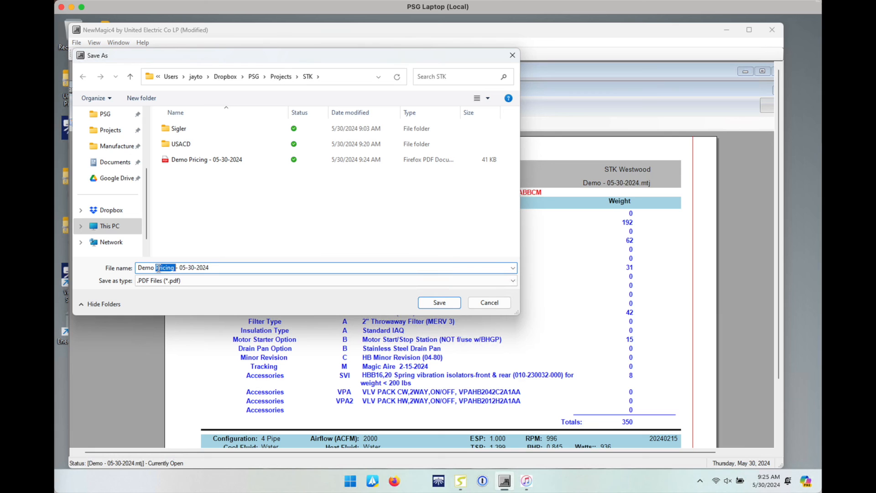
{"action": "type", "text": "Selection"}
{"action": "key", "text": "Return"}
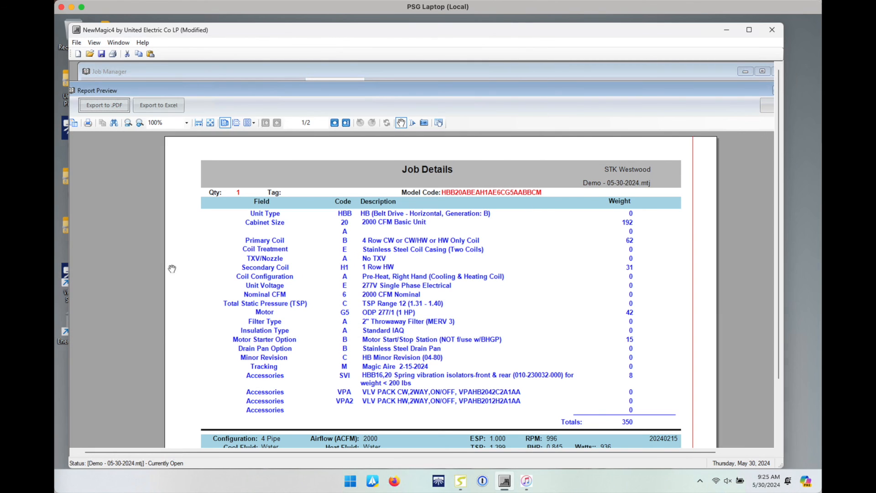
Step: Close the Job Details preview and reposition the Job Manager window
{"action": "left_click", "coordinate": [766, 109]}
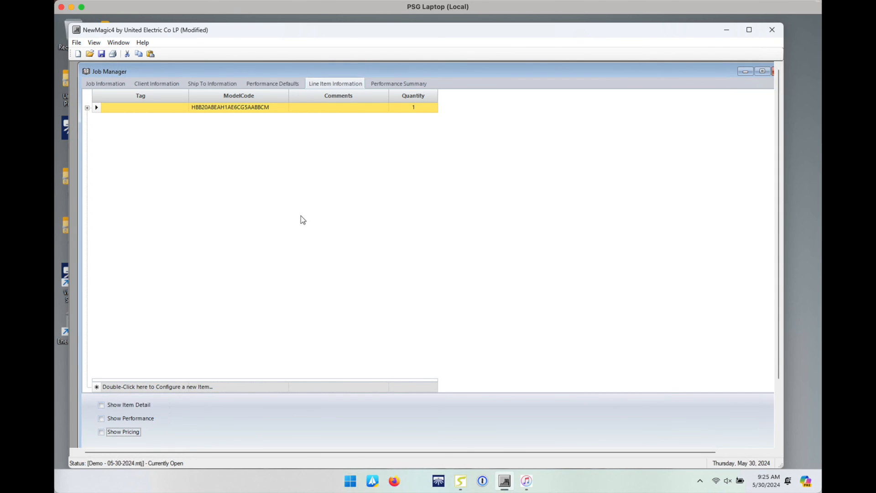
{"action": "left_click_drag", "start_coordinate": [633, 70], "coordinate": [596, 73]}
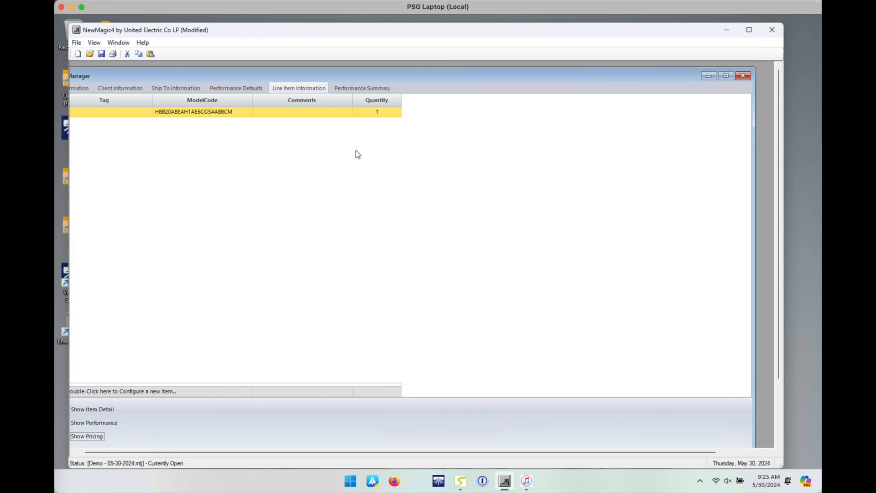
{"action": "left_click_drag", "start_coordinate": [375, 80], "coordinate": [422, 72]}
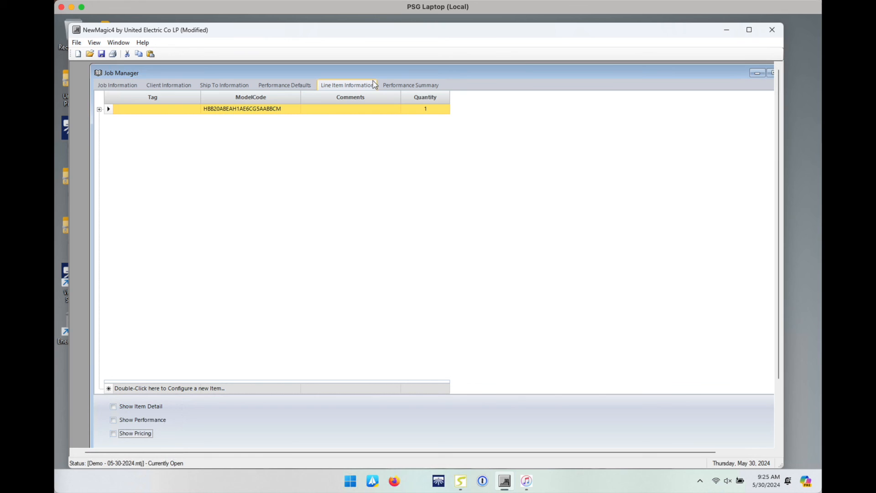
{"action": "left_click_drag", "start_coordinate": [628, 81], "coordinate": [611, 82]}
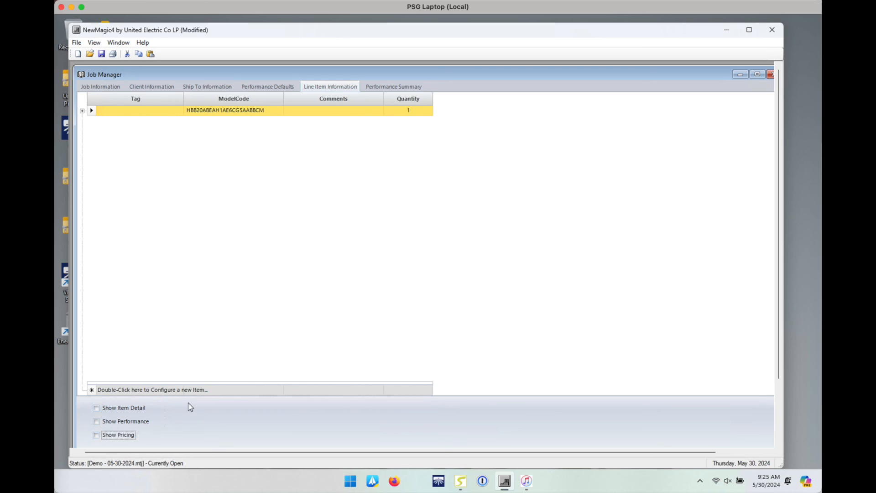
Step: Copy FC-2's model code HBB20ABAAH1RE6DG5BCBBCM from the fan-coil schedule in Drawings (dragged).pdf
{"action": "left_click", "coordinate": [44, 450]}
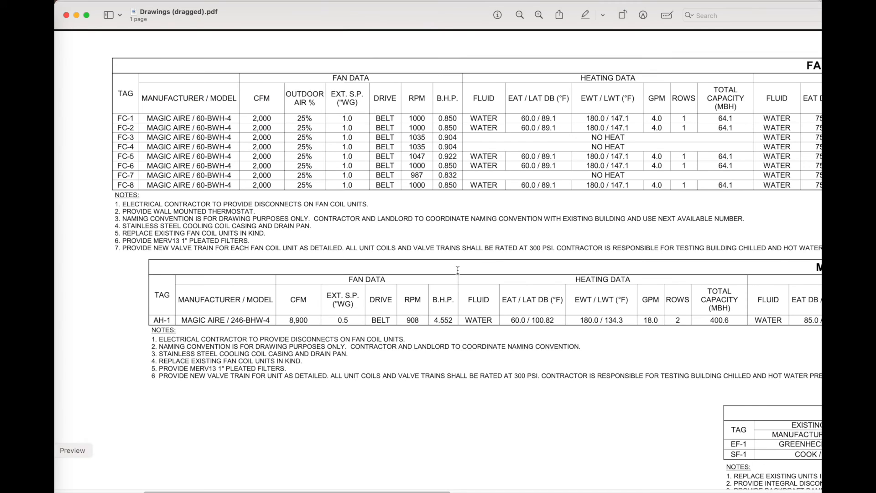
{"action": "scroll", "coordinate": [457, 270], "scroll_direction": "right", "scroll_amount": 15}
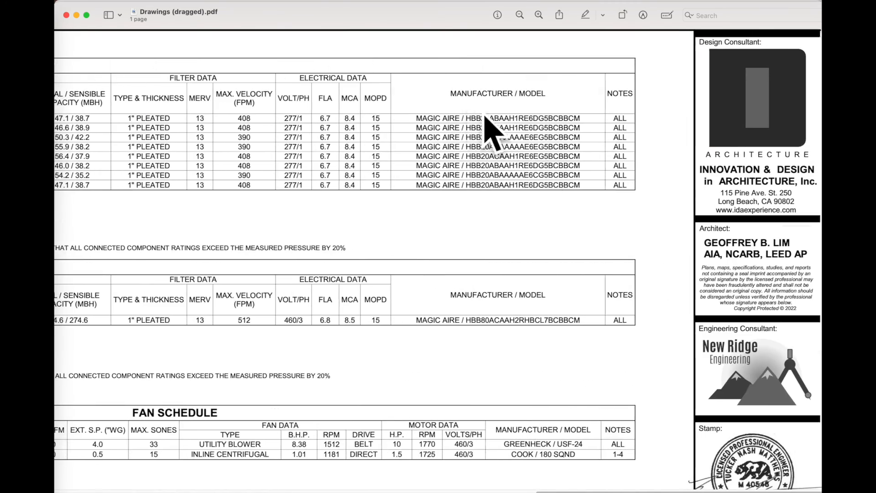
{"action": "double_click", "coordinate": [487, 128]}
{"action": "right_click", "coordinate": [489, 132]}
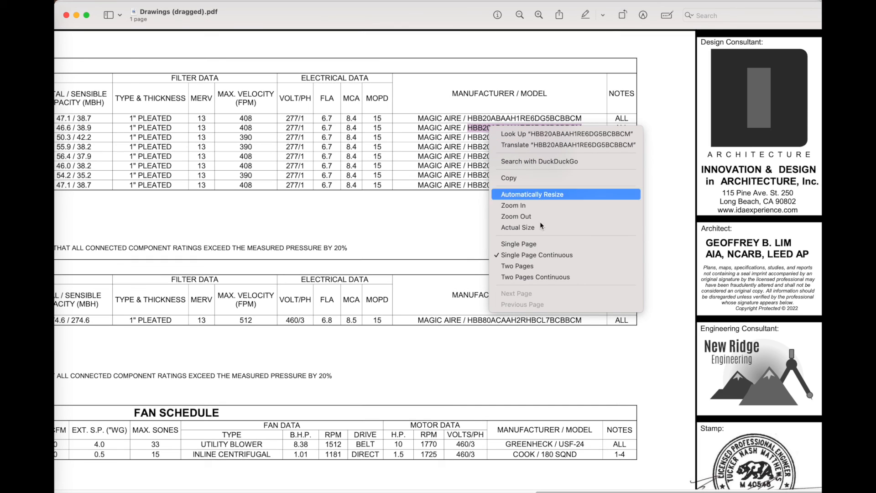
{"action": "left_click", "coordinate": [523, 179]}
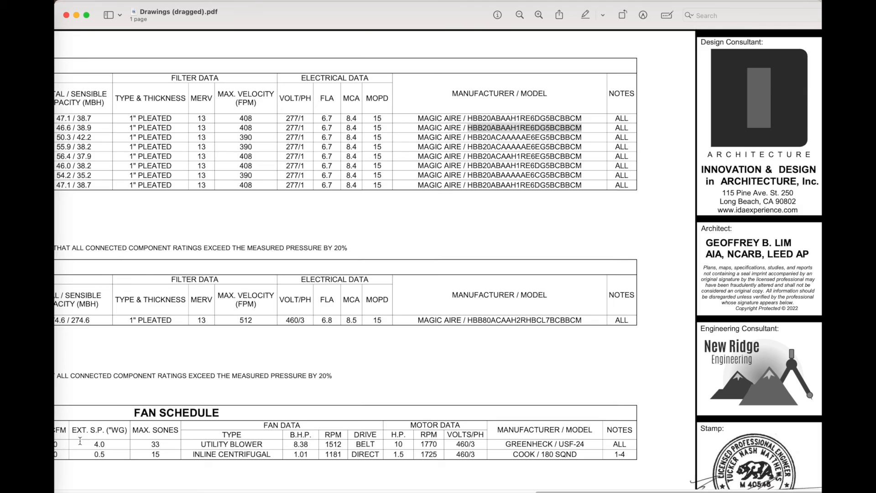
{"action": "left_click", "coordinate": [101, 446]}
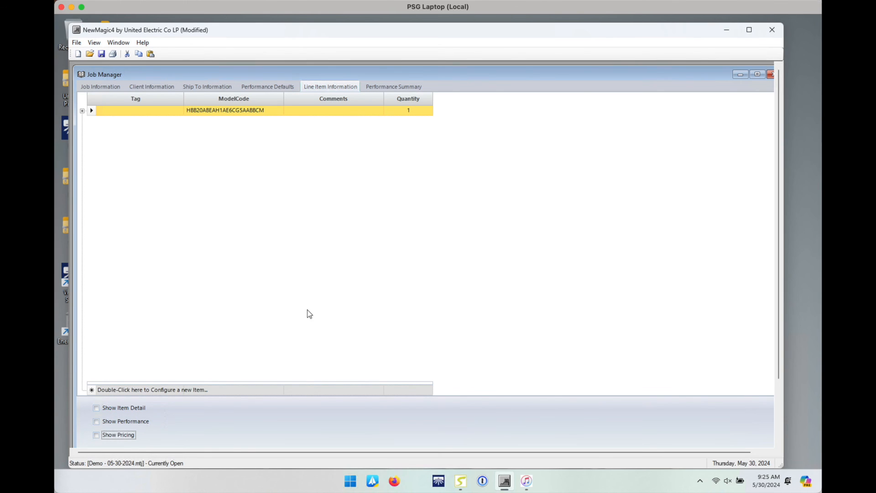
Step: Add HBB20ABAAH1RE6DG5BCBBCM by model code and accept the Re-Heat, MERV 8 filter unit into the job
{"action": "right_click", "coordinate": [118, 391]}
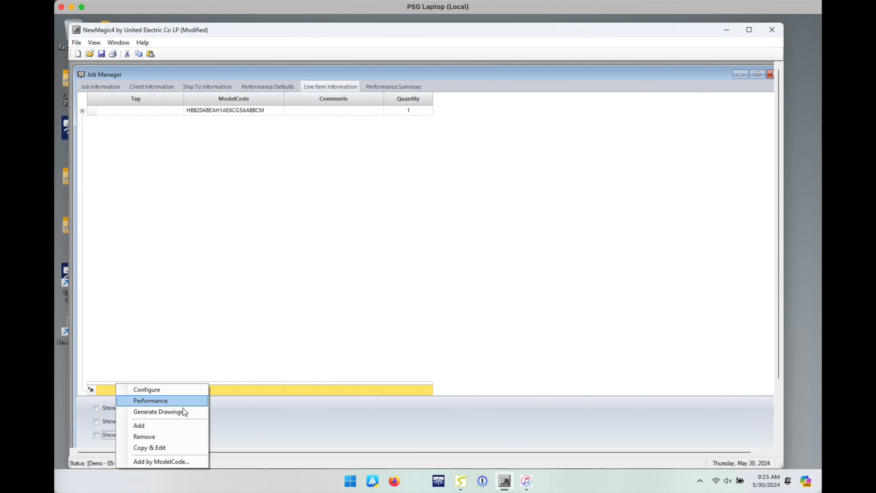
{"action": "left_click", "coordinate": [162, 462]}
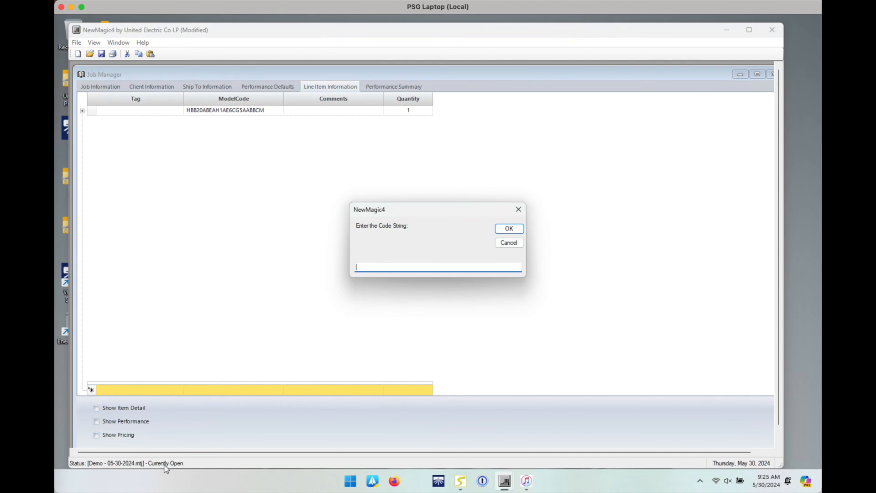
{"action": "key", "text": "ctrl+v"}
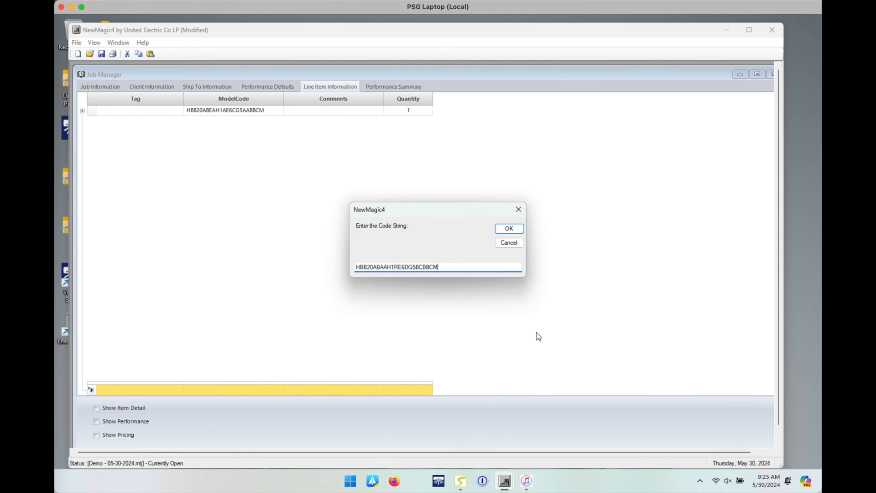
{"action": "left_click", "coordinate": [508, 228]}
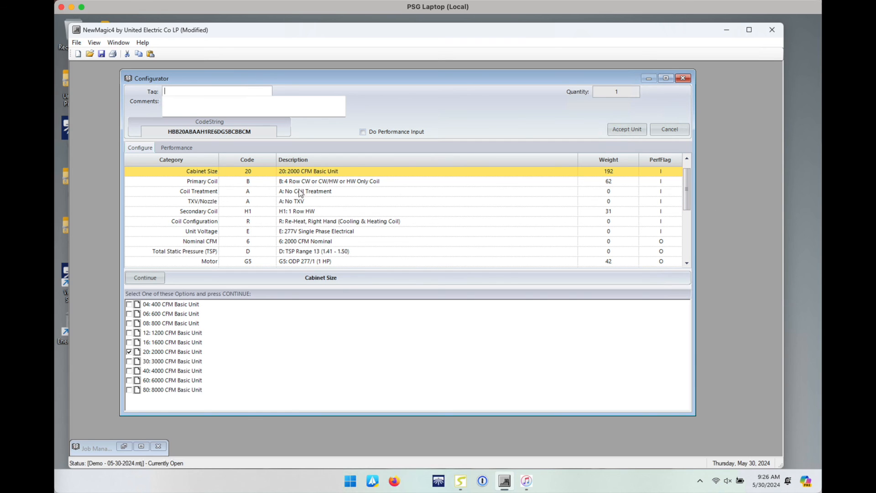
{"action": "left_click_drag", "start_coordinate": [688, 193], "coordinate": [688, 246]}
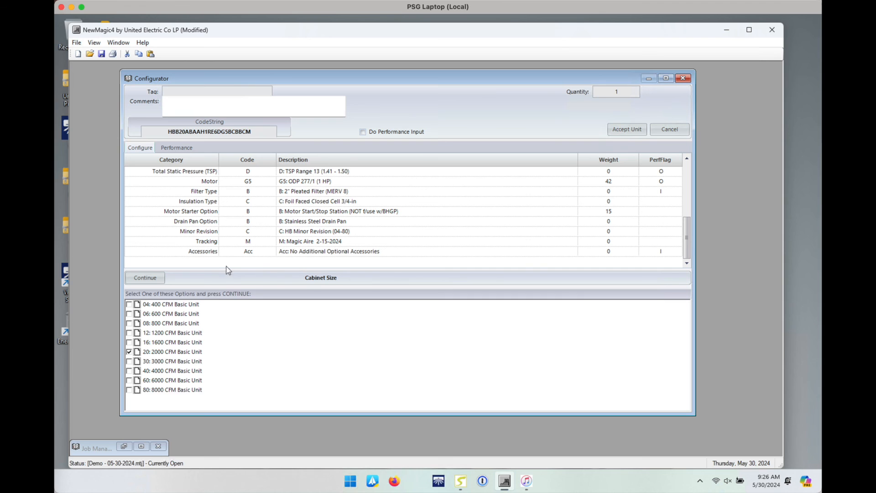
{"action": "left_click", "coordinate": [616, 132]}
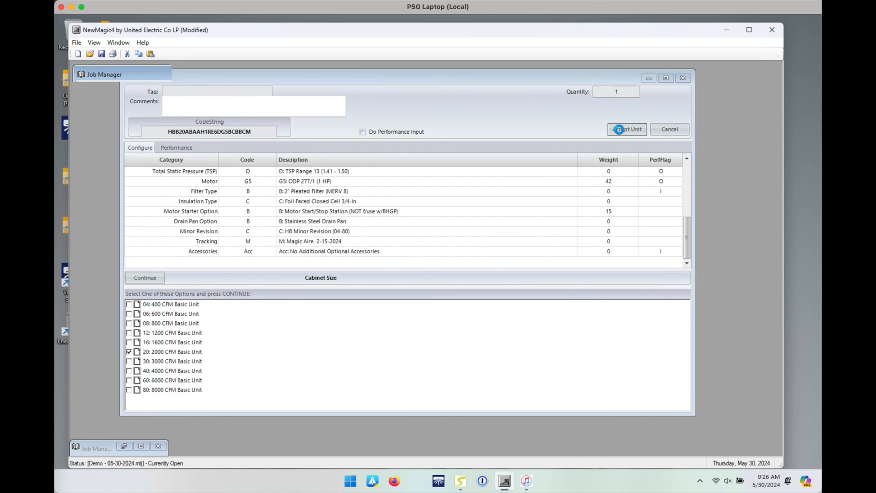